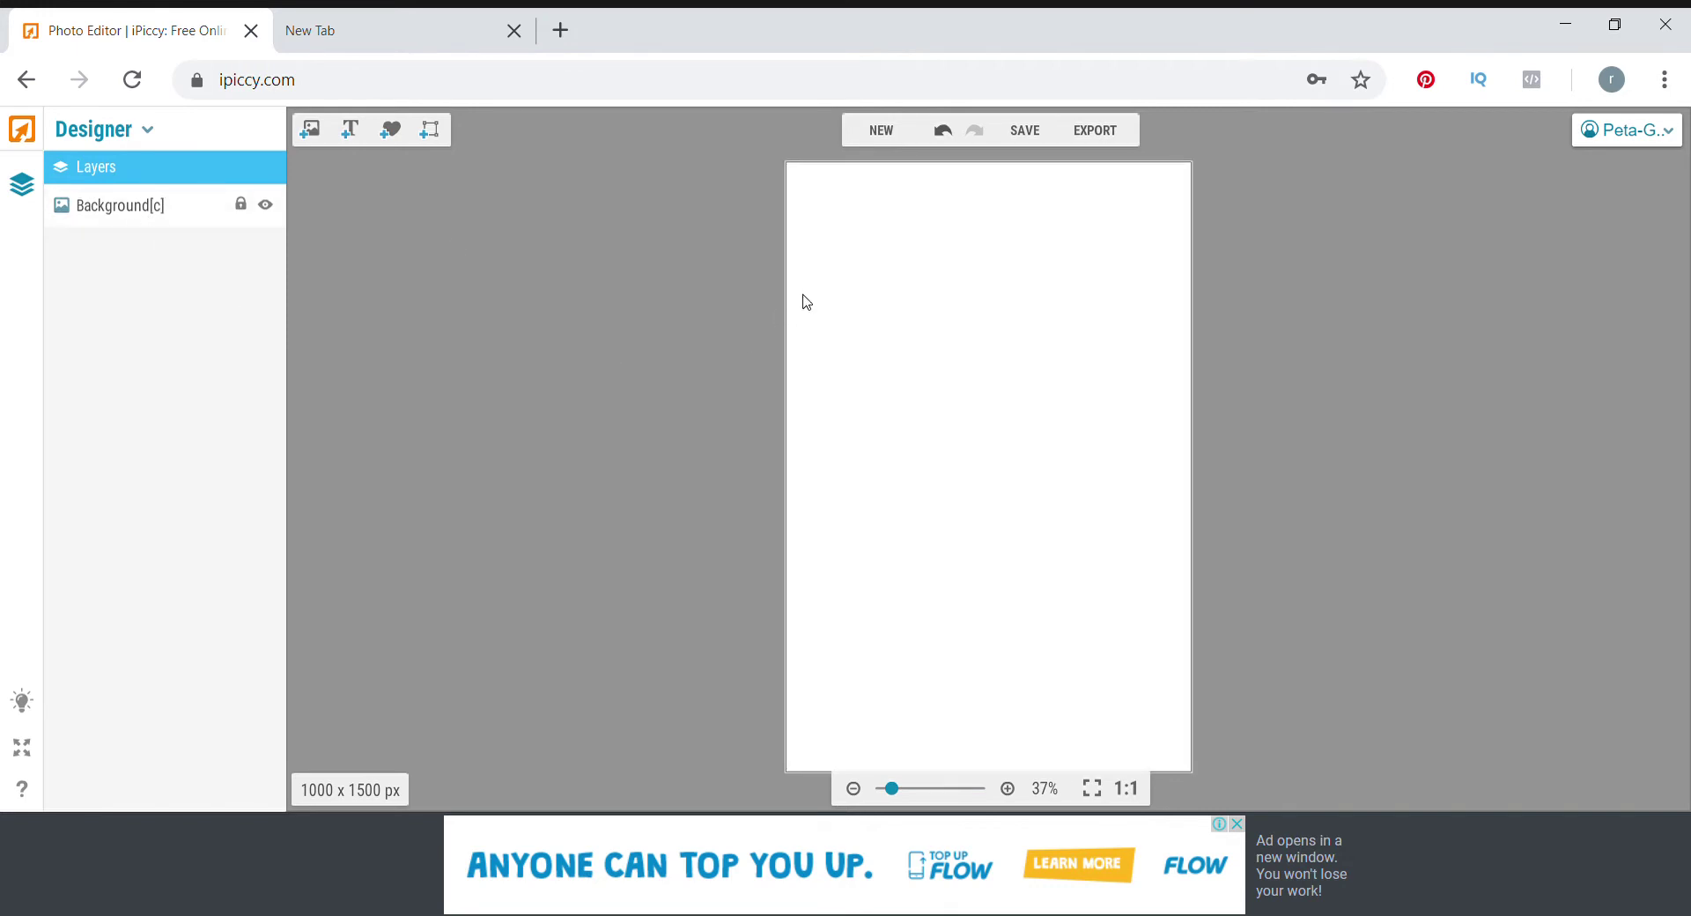
# Step: Unlock the white background layer and narrow it to a thin full-height strip along the canvas's left edge
pyautogui.click(159, 220)
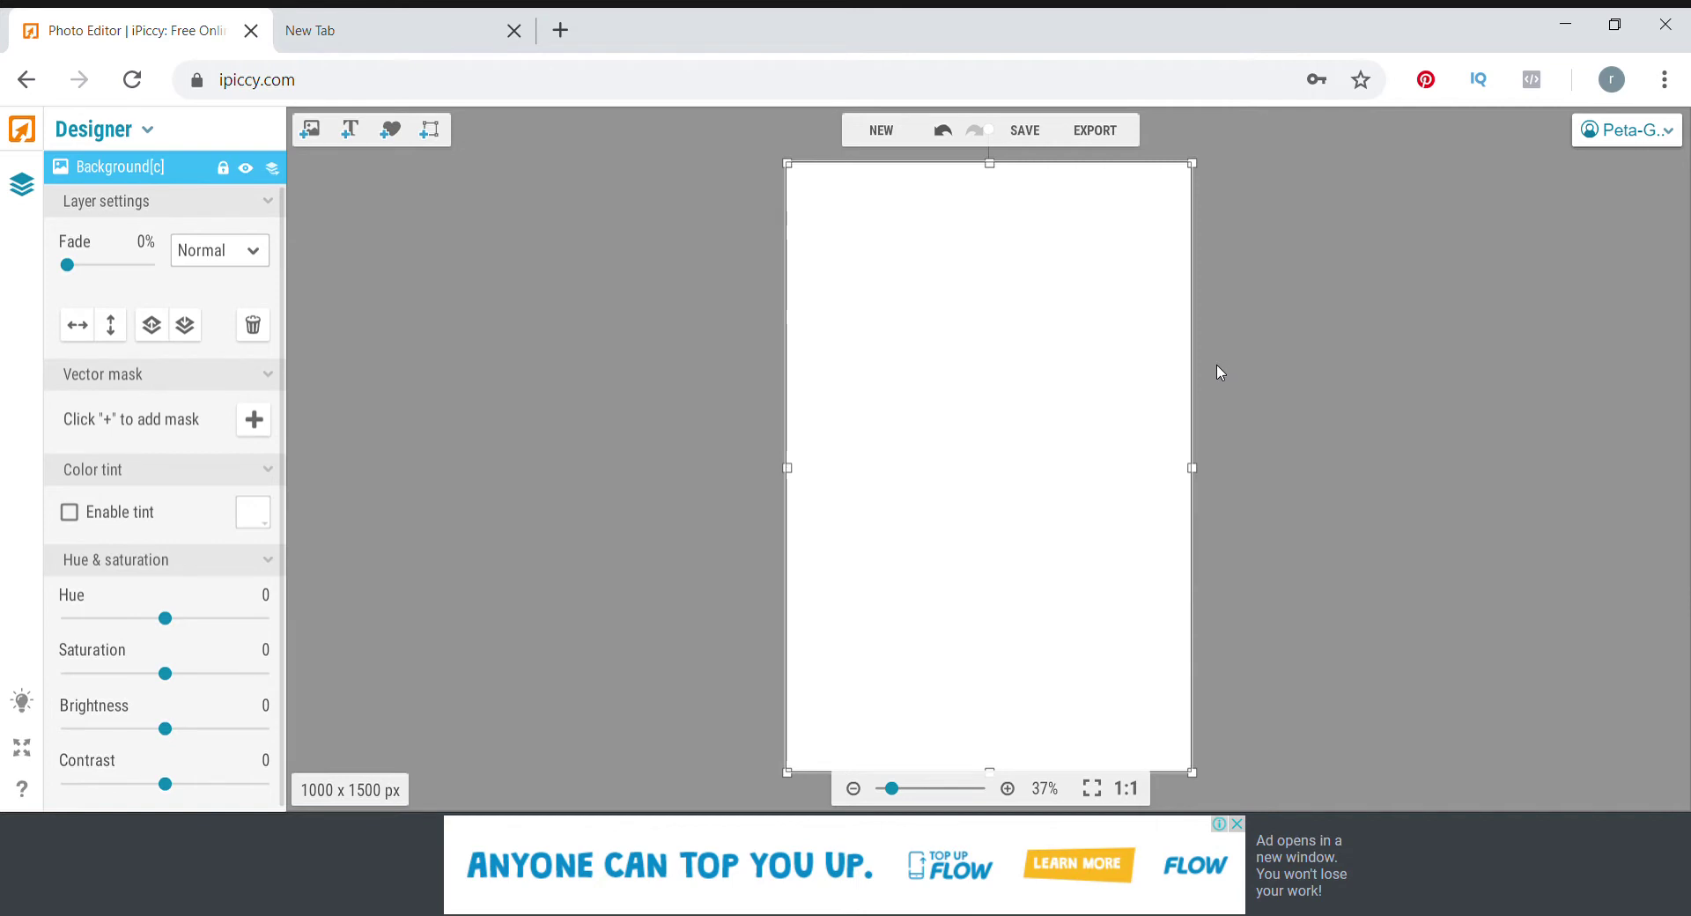
pyautogui.click(1198, 456)
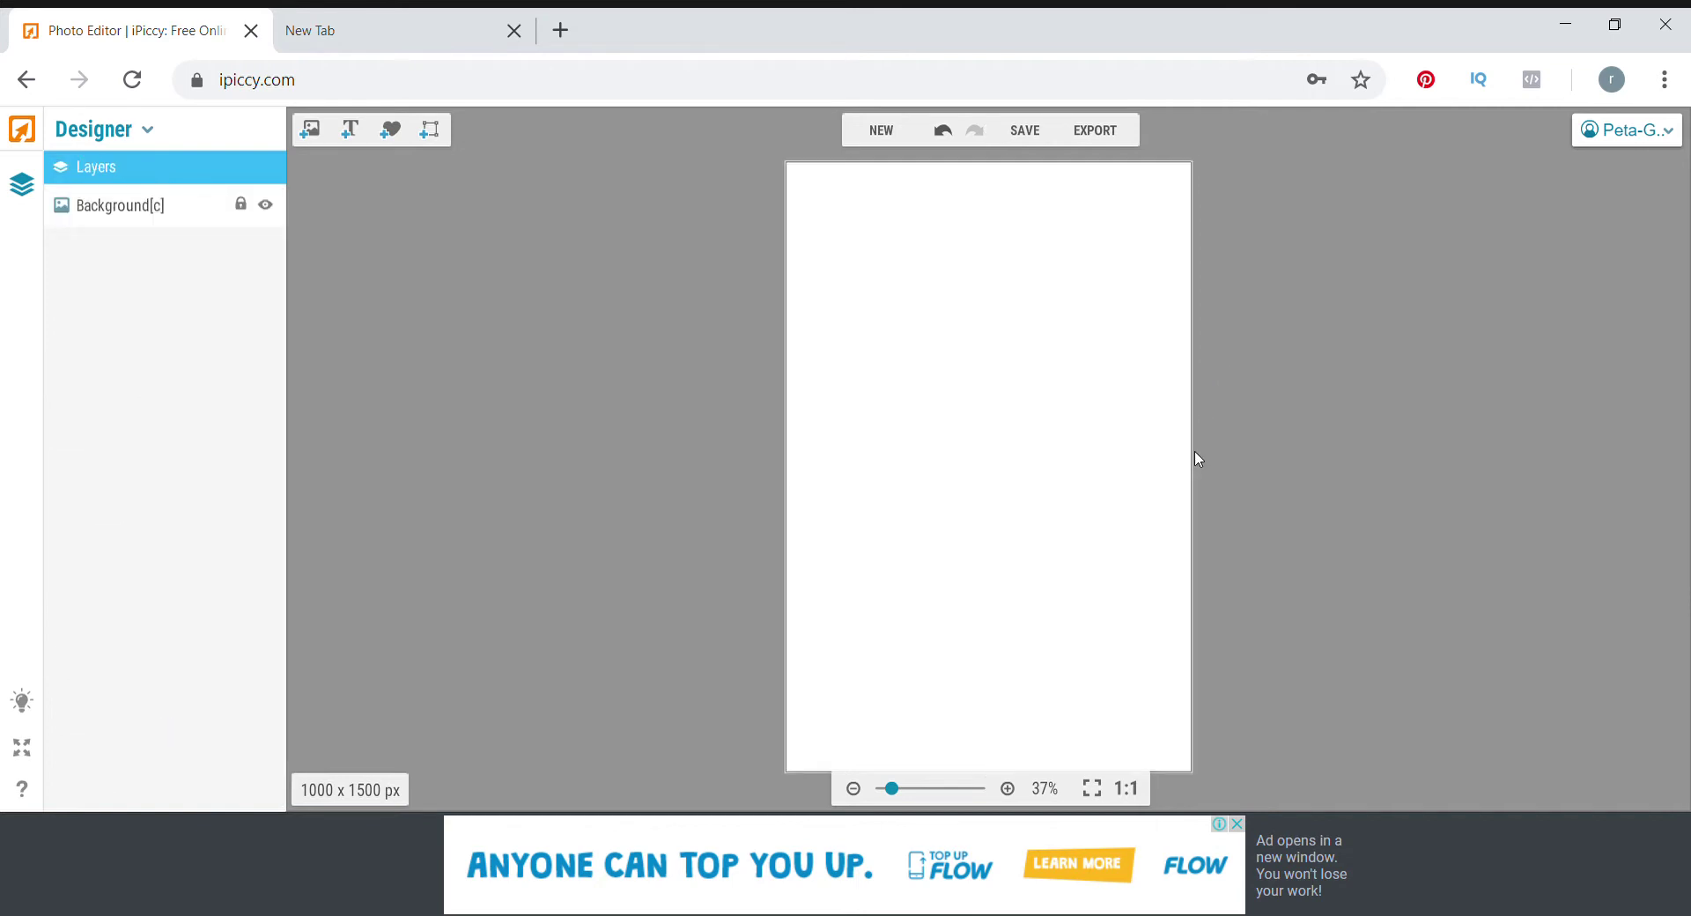
pyautogui.click(125, 207)
pyautogui.click(1008, 394)
pyautogui.click(241, 208)
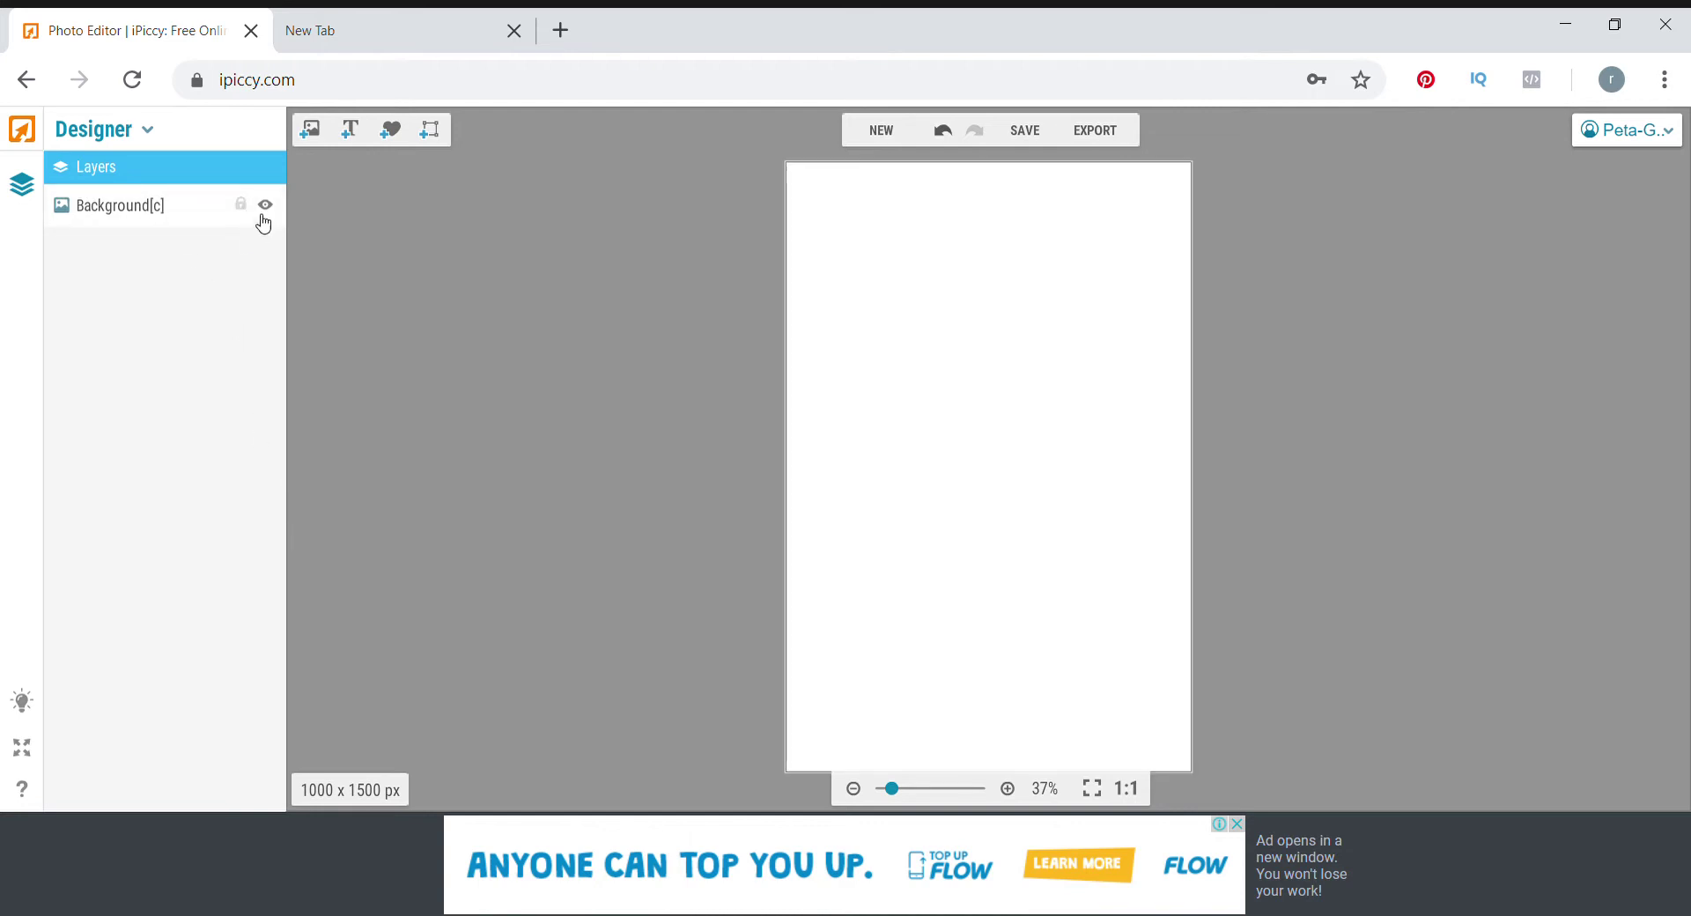
pyautogui.click(143, 212)
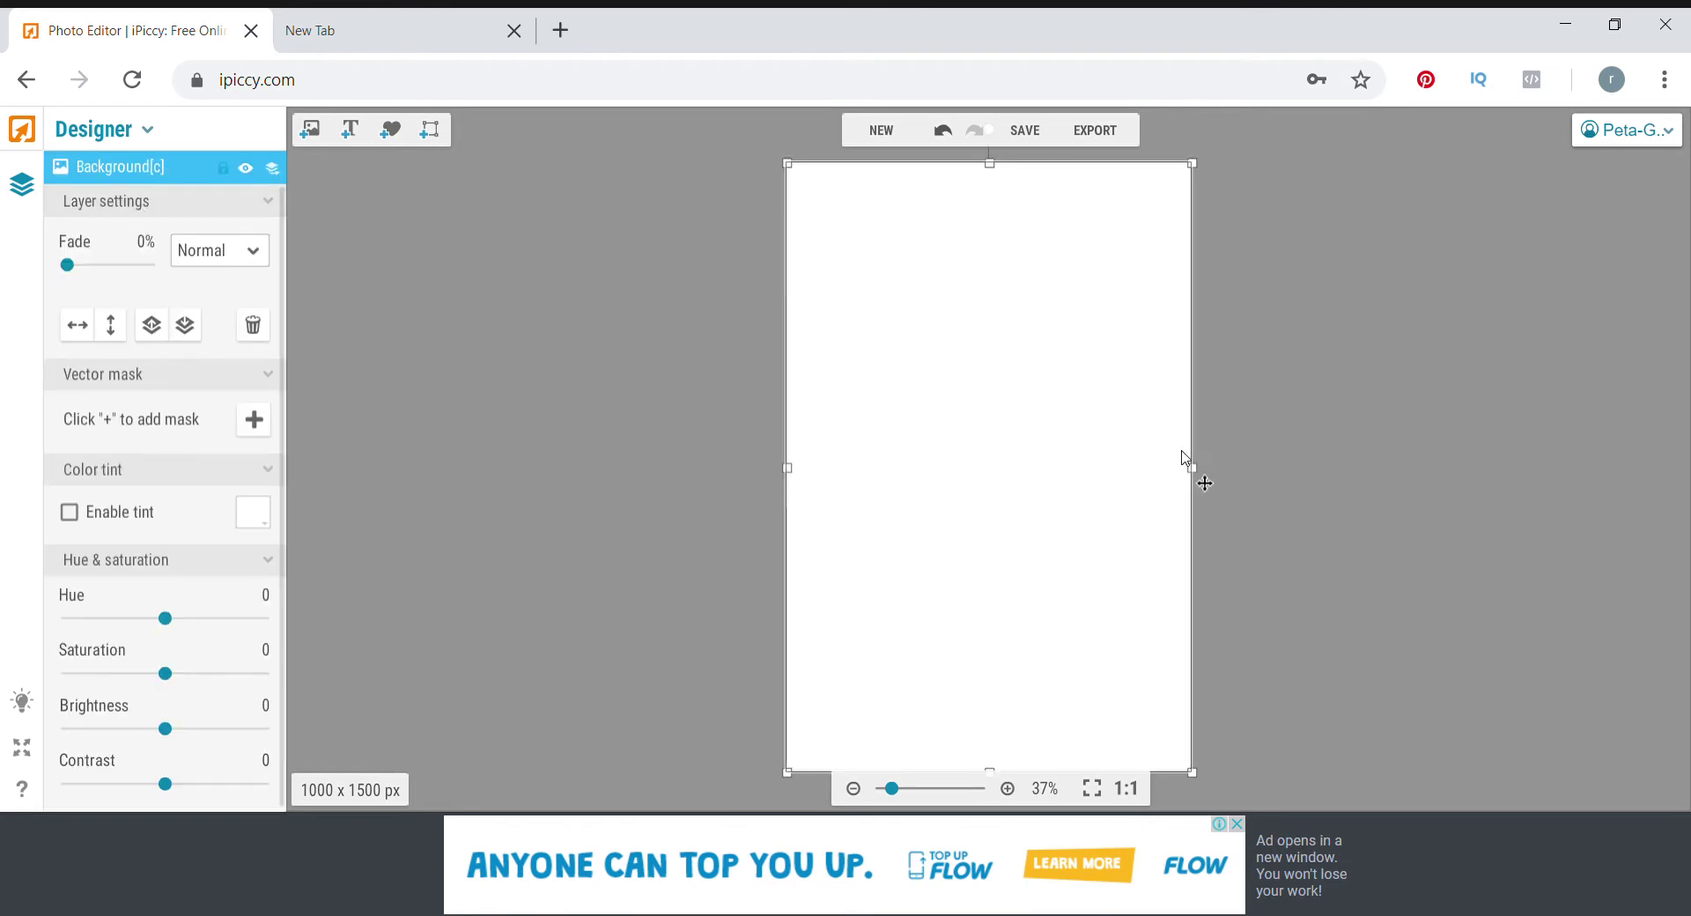
pyautogui.moveTo(1192, 469); pyautogui.dragTo(800, 490)
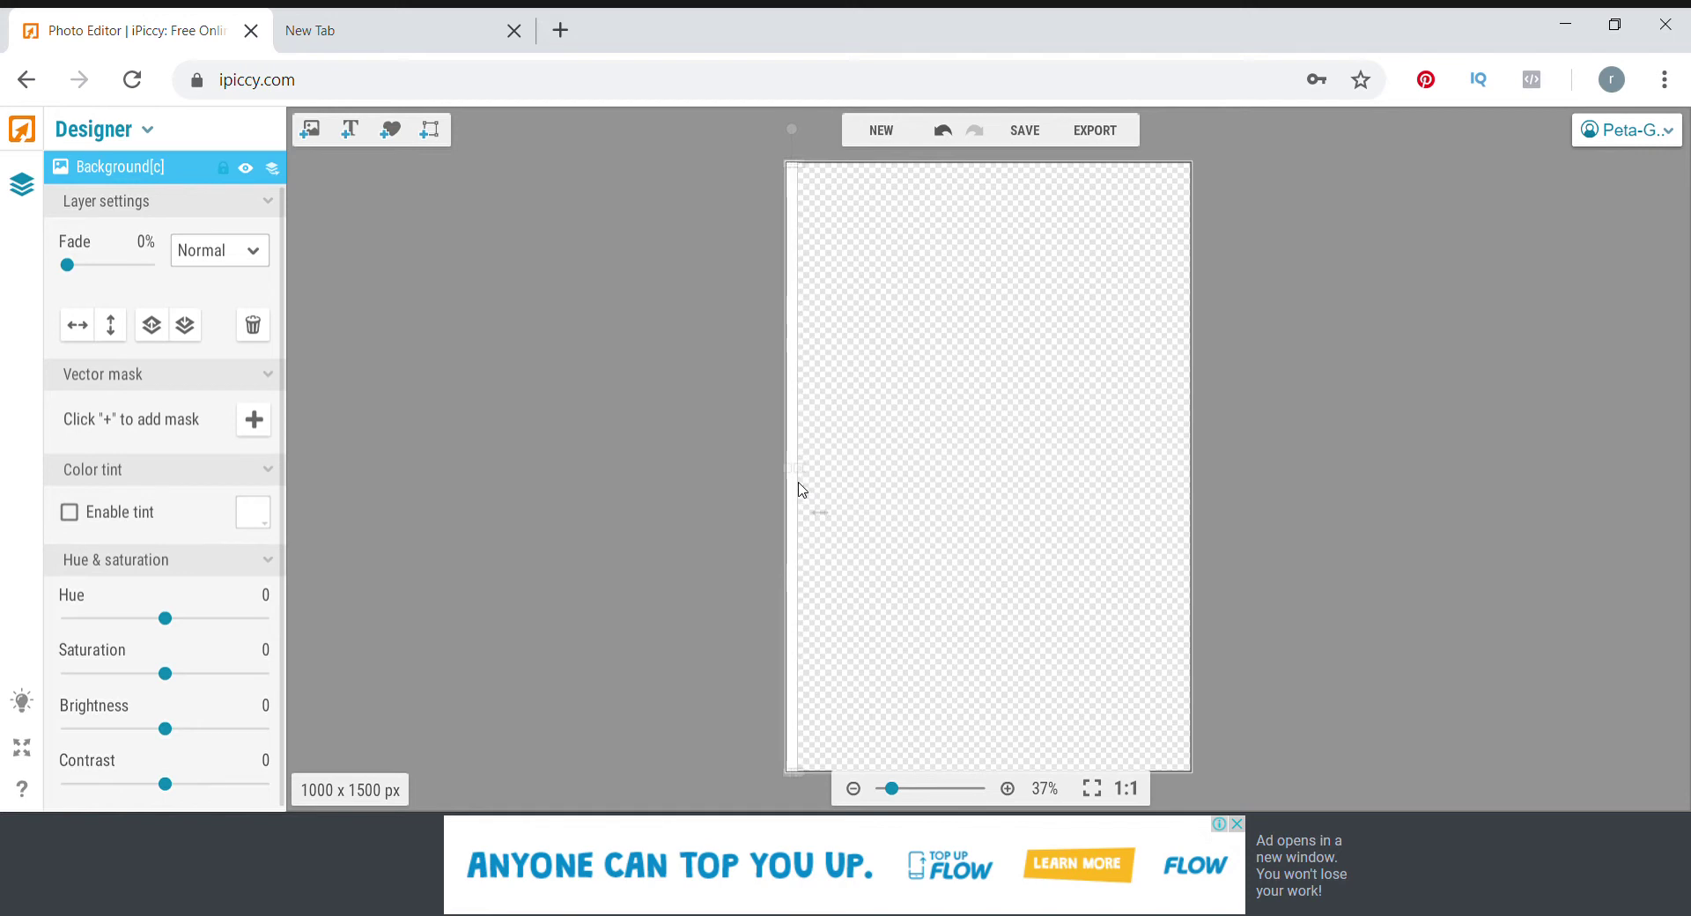
pyautogui.click(805, 489)
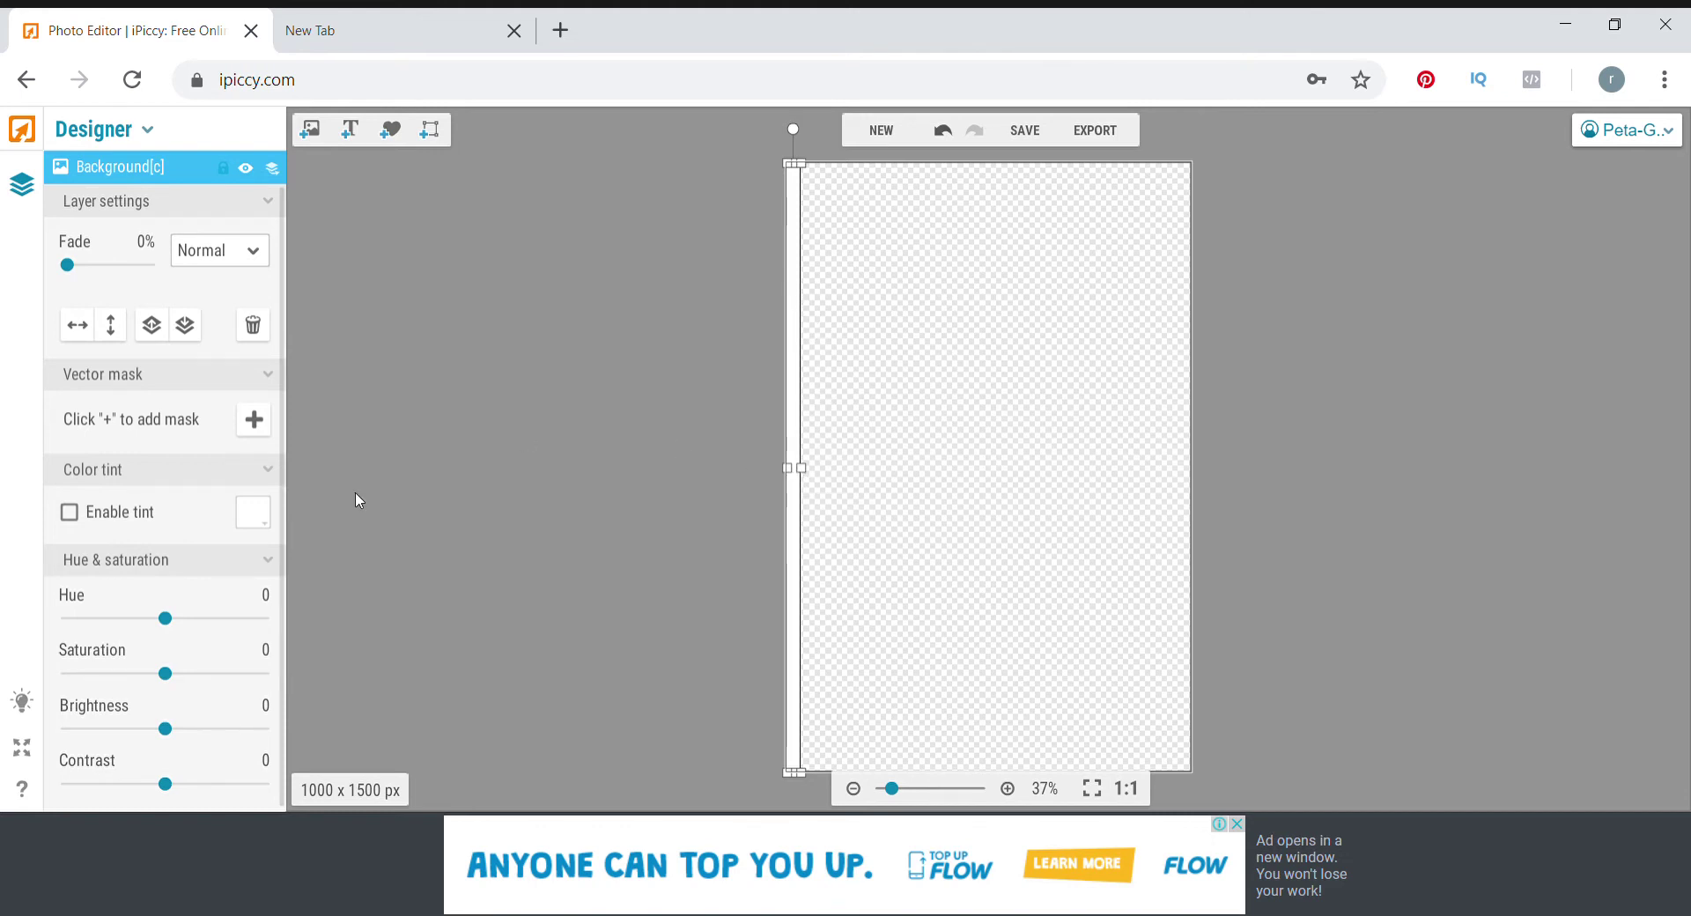
# Step: Enable a color tint on the strip, try several swatches and settle on bright green 66FF33
pyautogui.click(252, 511)
pyautogui.click(398, 587)
pyautogui.click(398, 631)
pyautogui.click(355, 633)
pyautogui.click(339, 644)
pyautogui.click(340, 618)
pyautogui.click(339, 601)
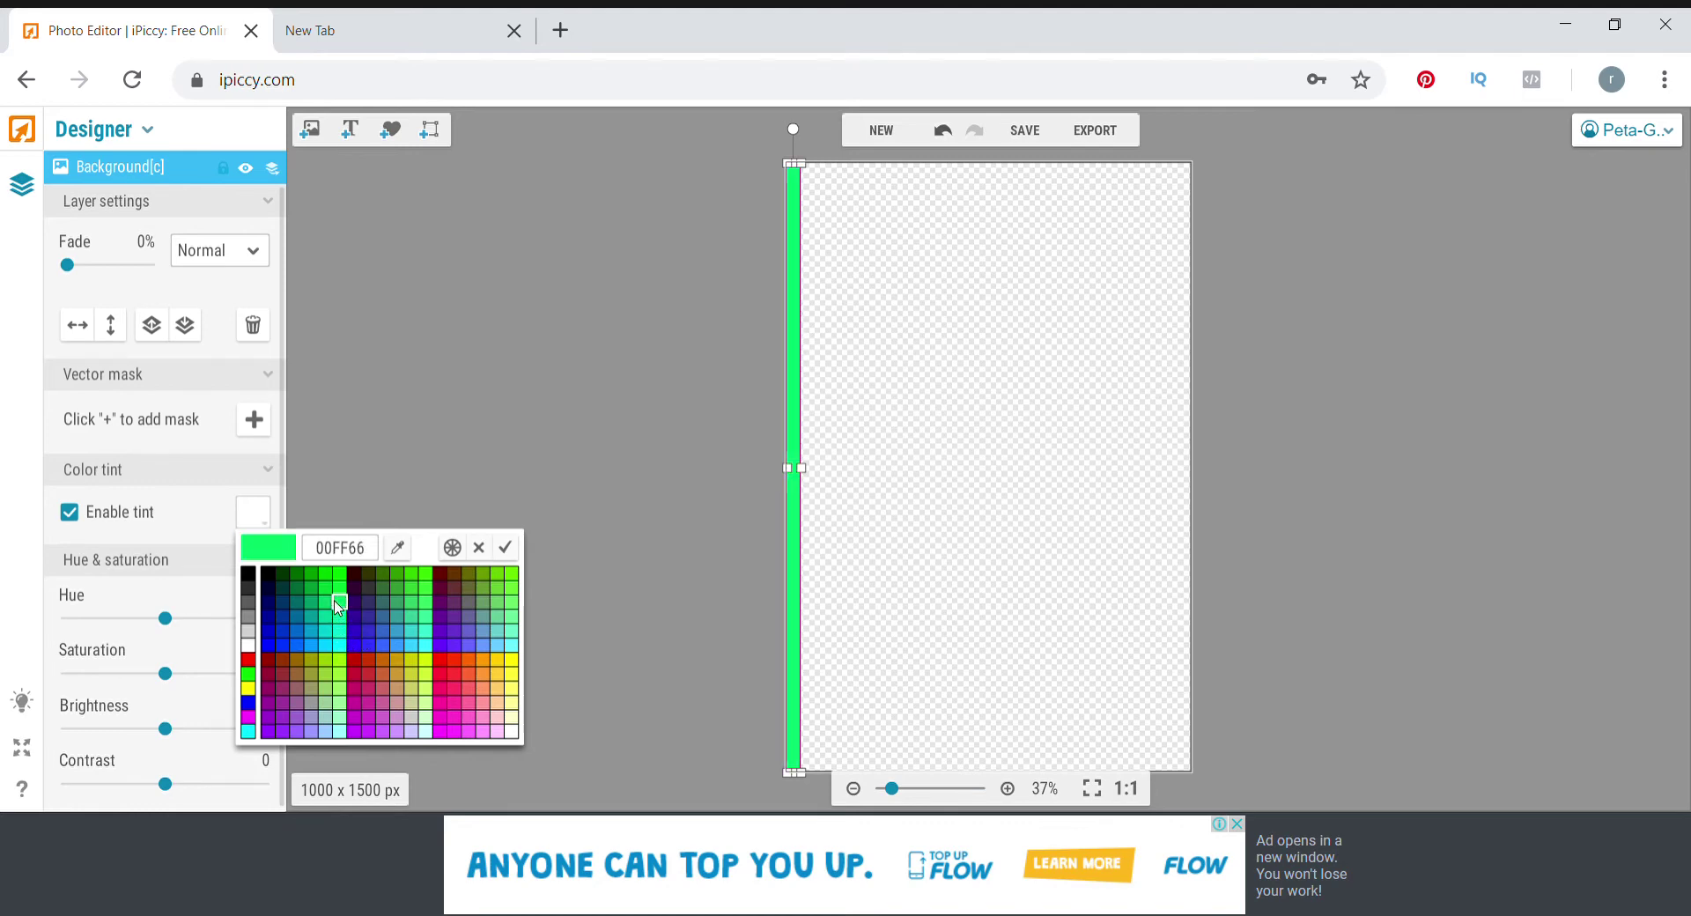
pyautogui.click(369, 601)
pyautogui.click(411, 601)
pyautogui.click(425, 601)
pyautogui.click(440, 605)
pyautogui.click(469, 588)
pyautogui.click(497, 587)
pyautogui.click(511, 587)
pyautogui.press('Return')
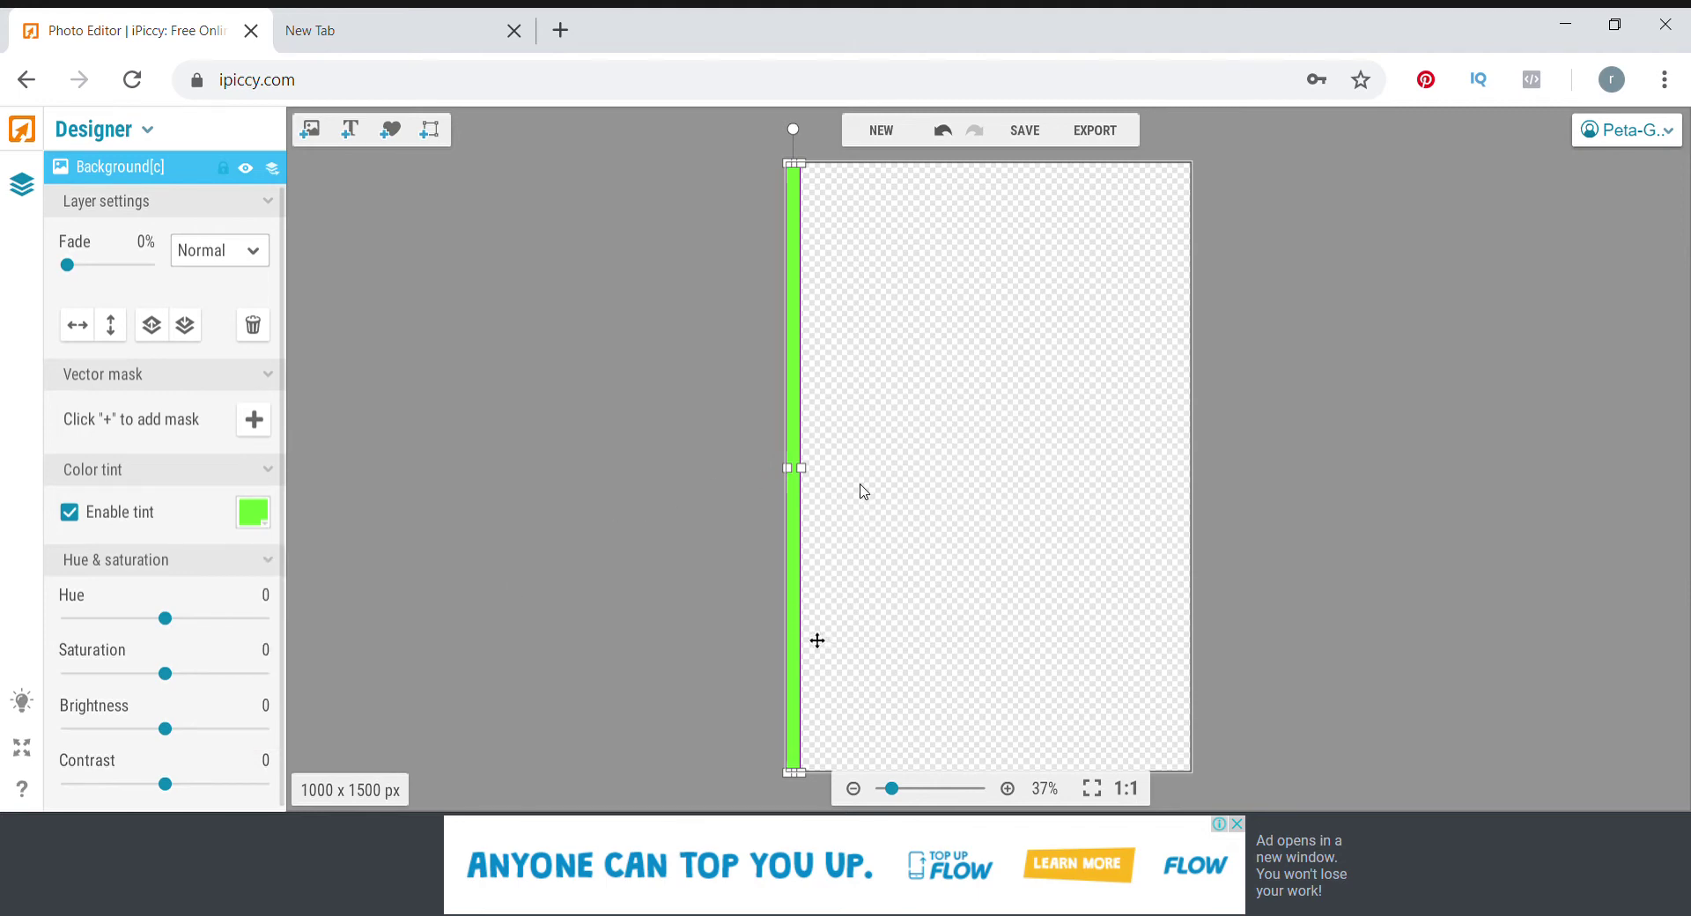
# Step: Duplicate the green strip, place the copy directly beside it, tint it white and widen it
pyautogui.hotkey('ctrl', 'd')
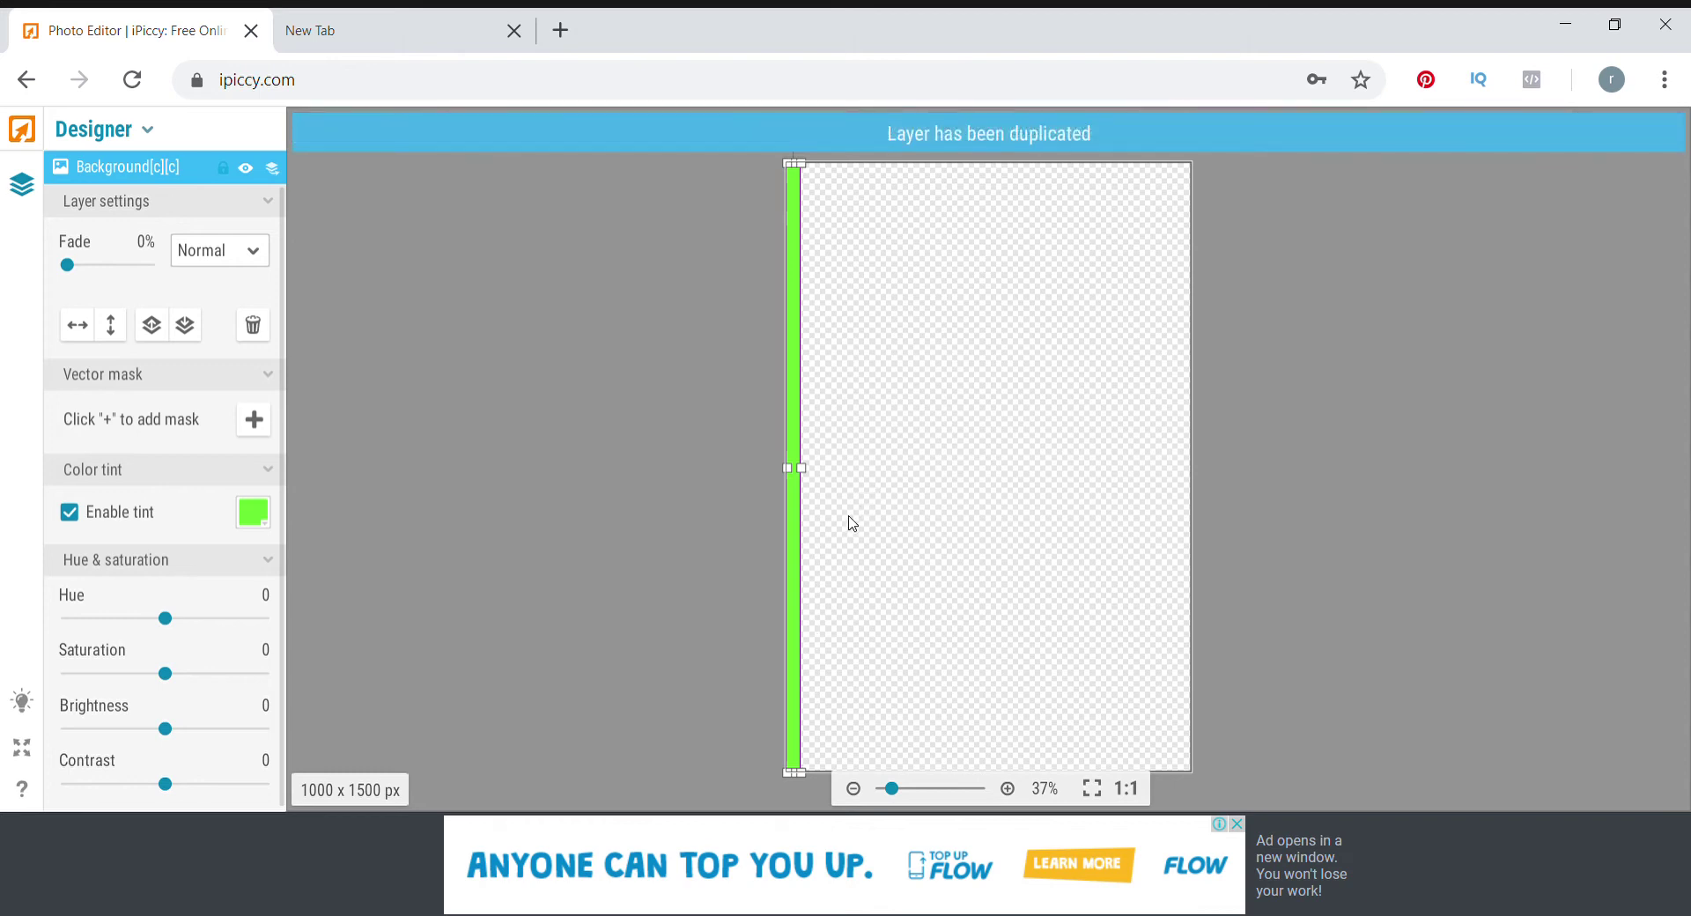
pyautogui.moveTo(795, 554); pyautogui.dragTo(809, 555)
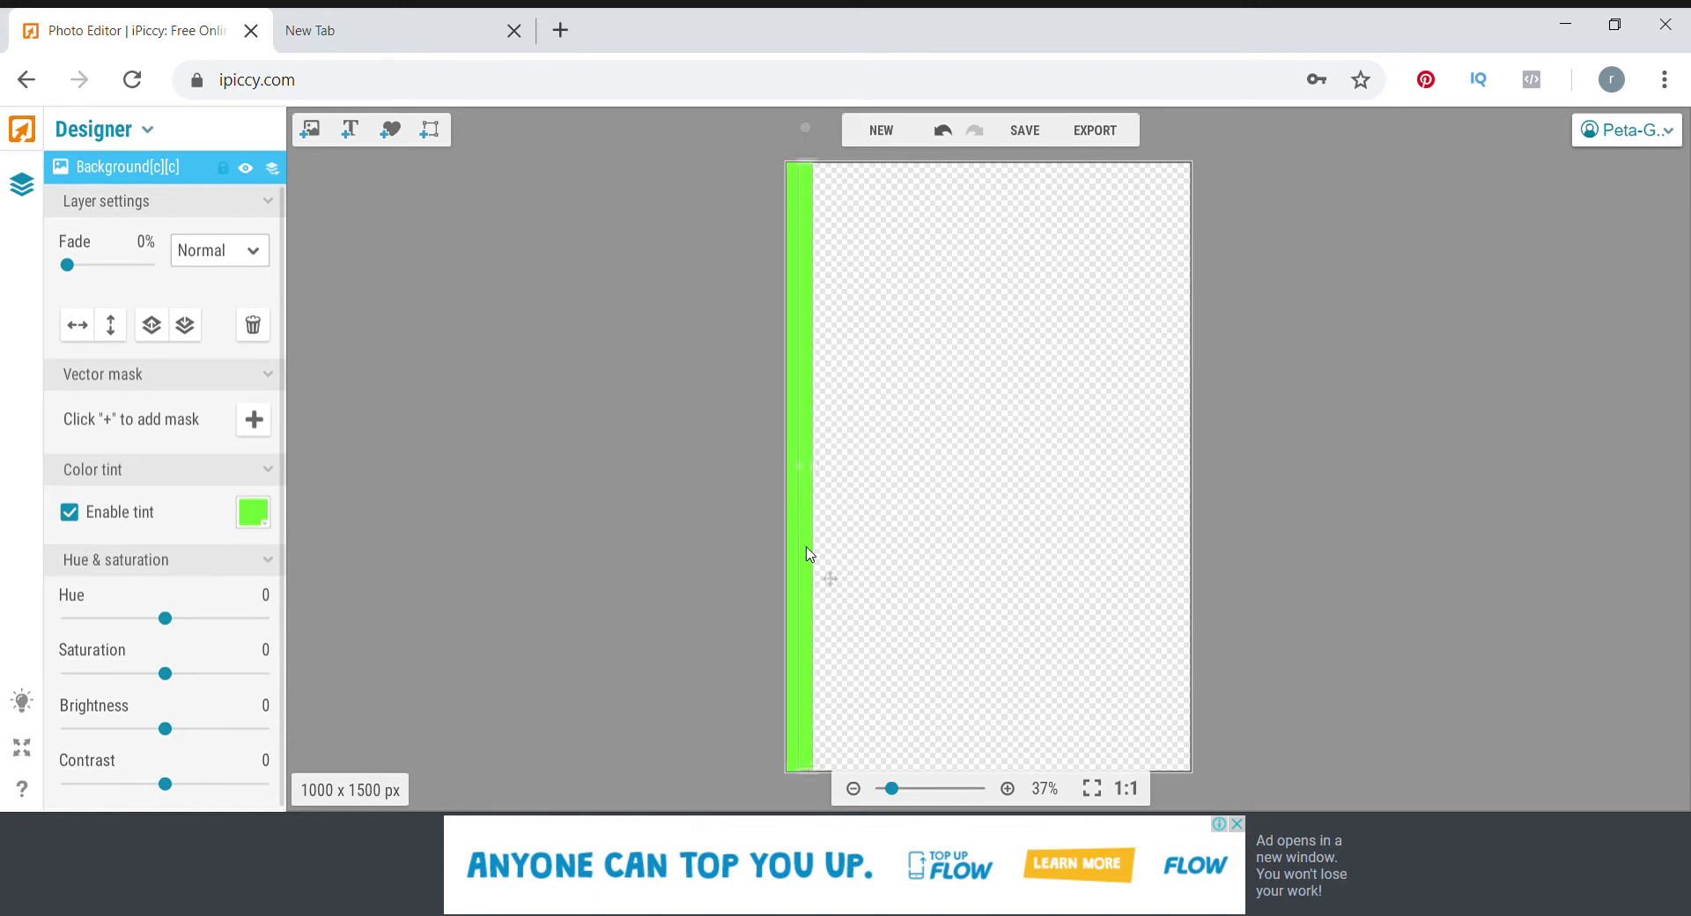
pyautogui.click(252, 512)
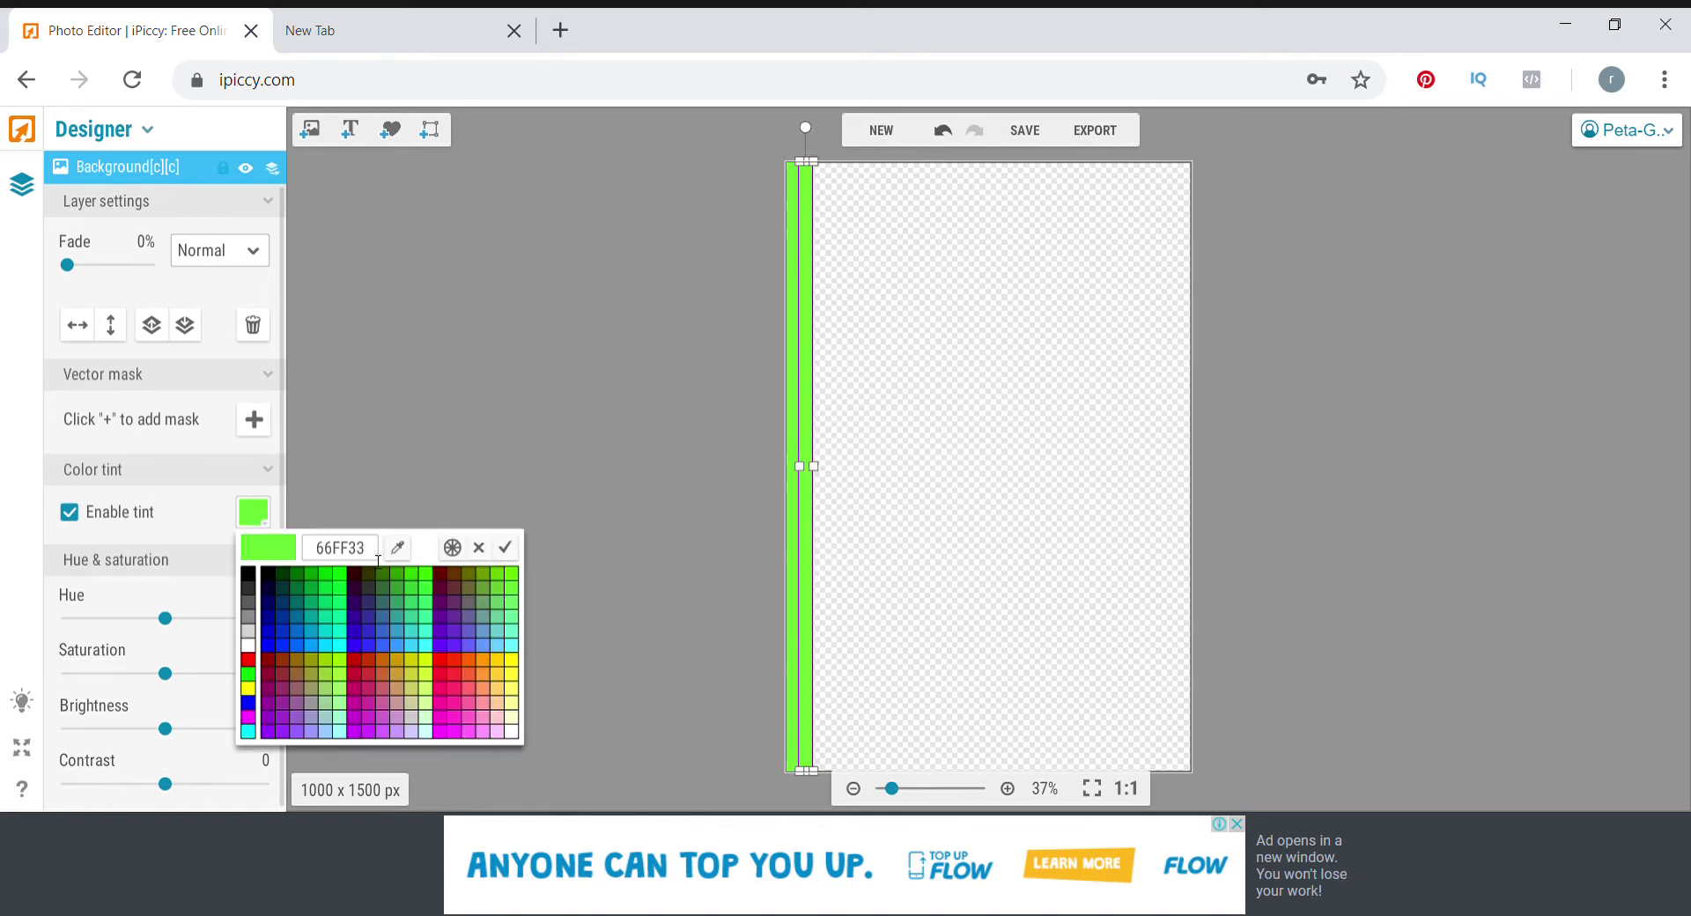
pyautogui.click(249, 646)
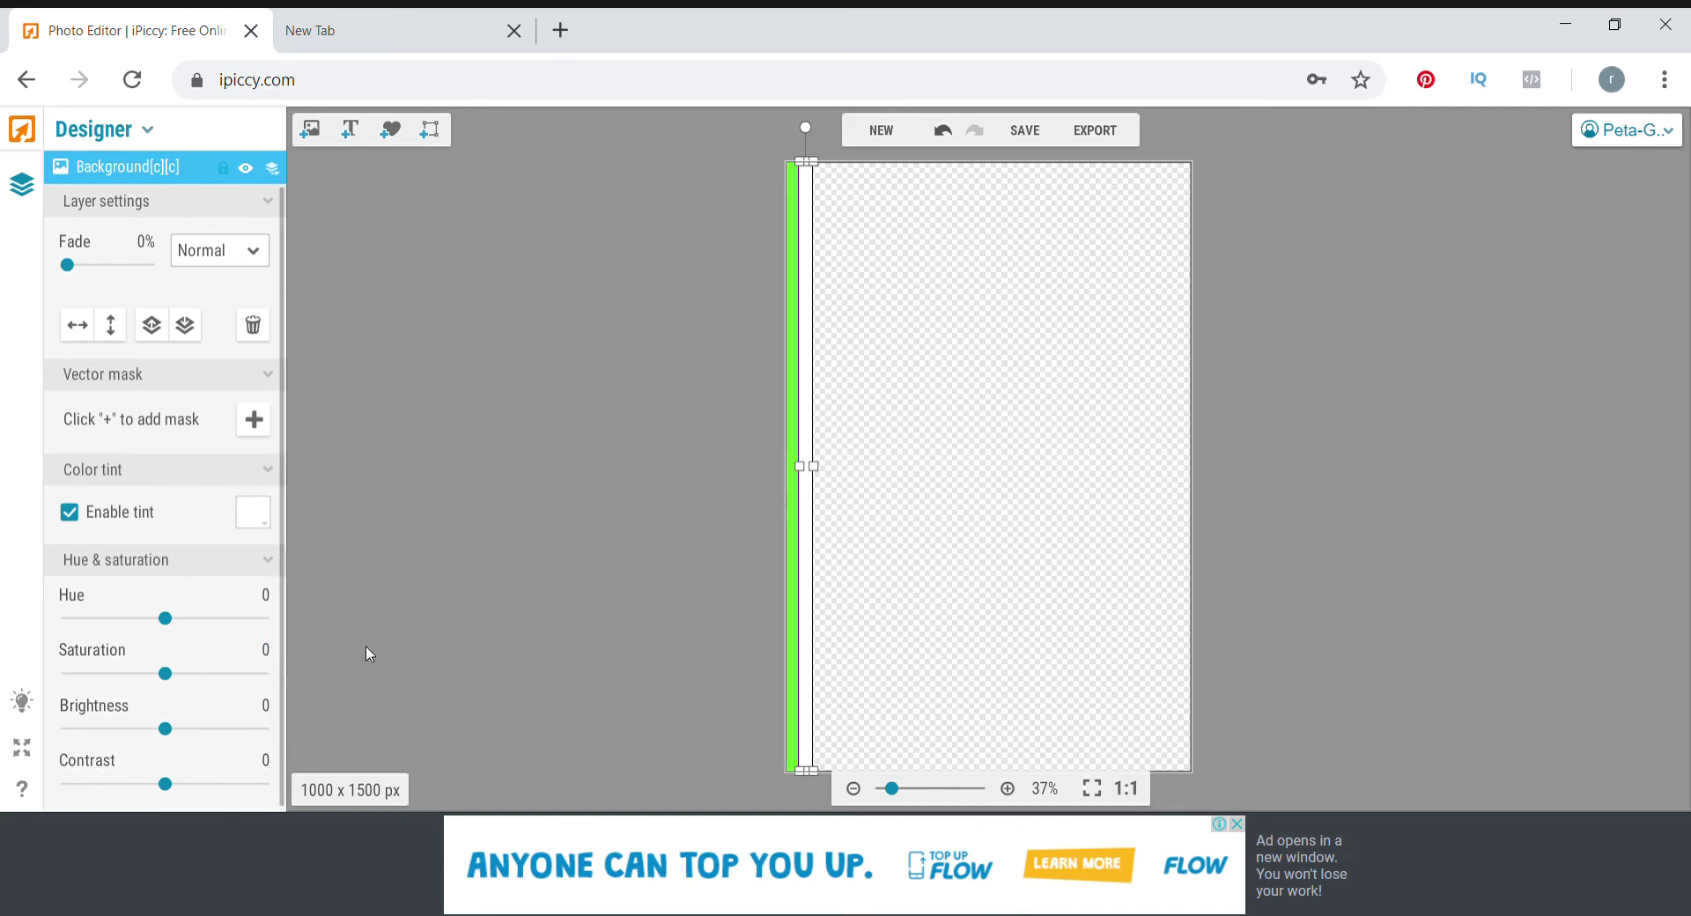
pyautogui.click(826, 473)
pyautogui.moveTo(826, 473); pyautogui.dragTo(840, 474)
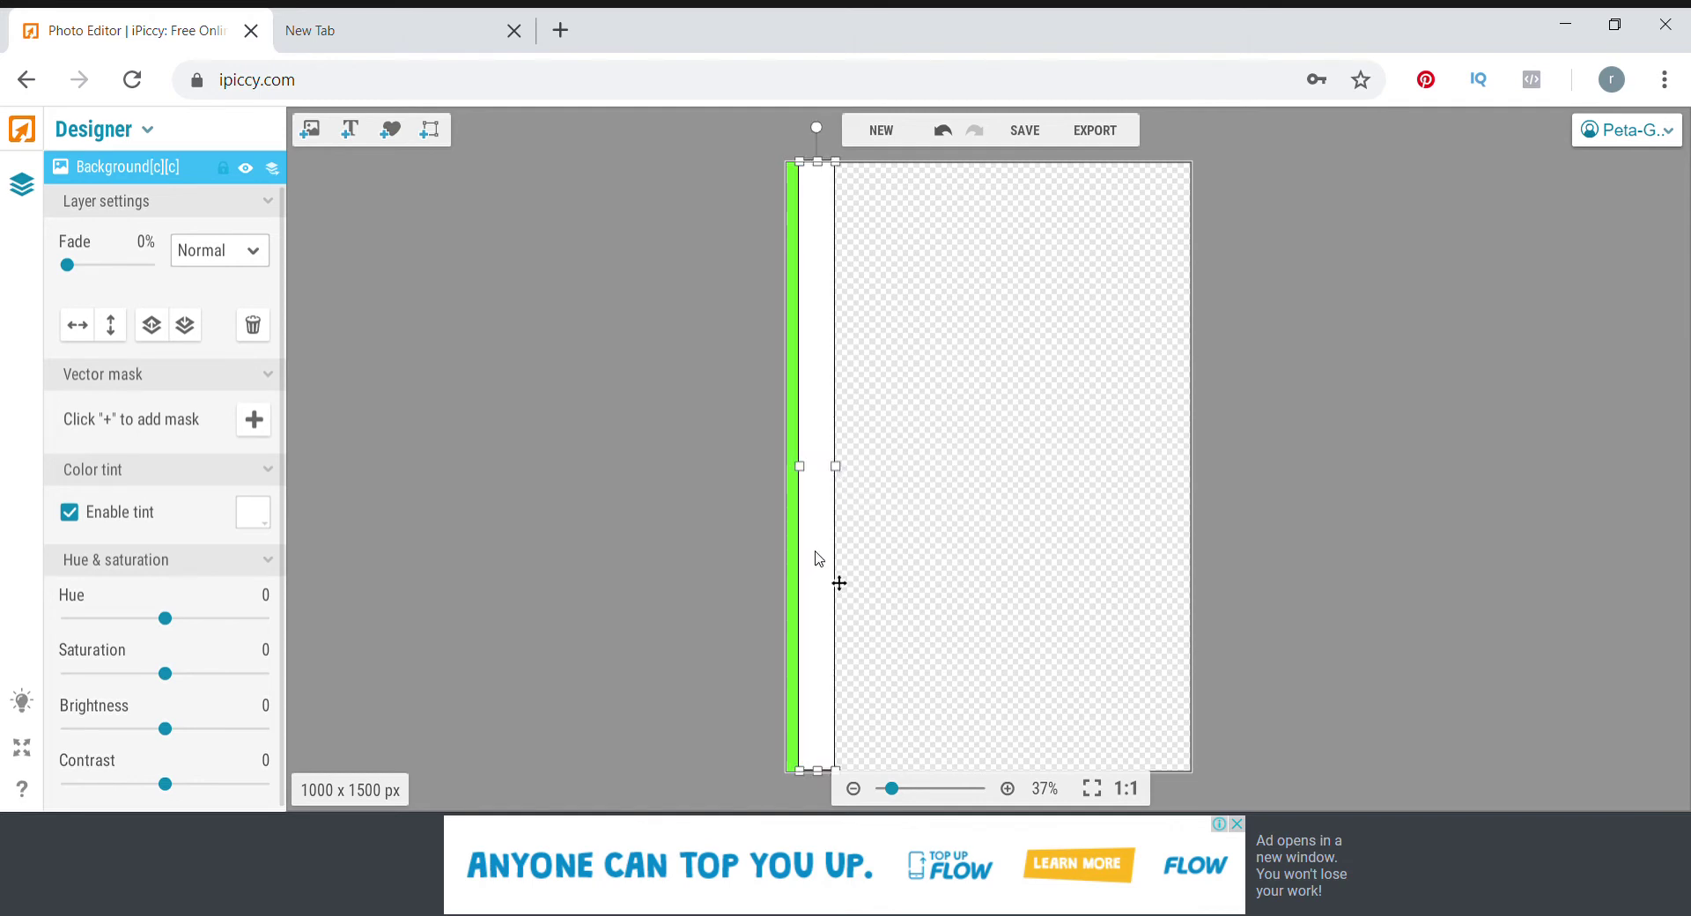
# Step: Duplicate the white stripe, place the copy against its right edge and tint it light cyan
pyautogui.hotkey('ctrl', 'd')
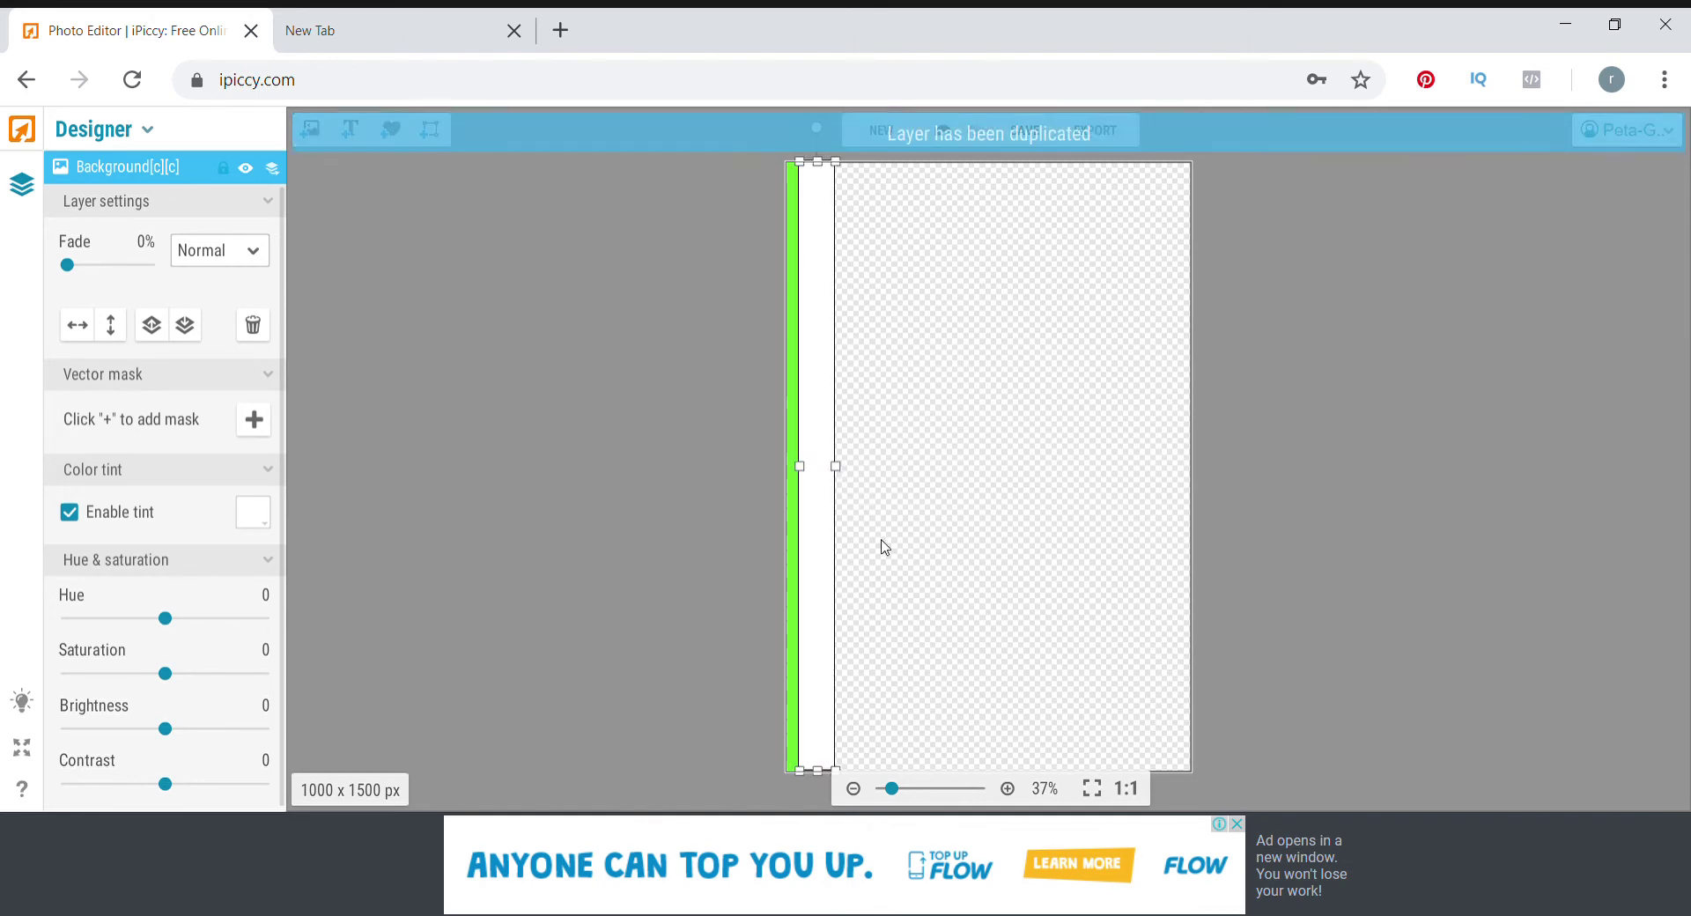
pyautogui.moveTo(823, 578); pyautogui.dragTo(869, 573)
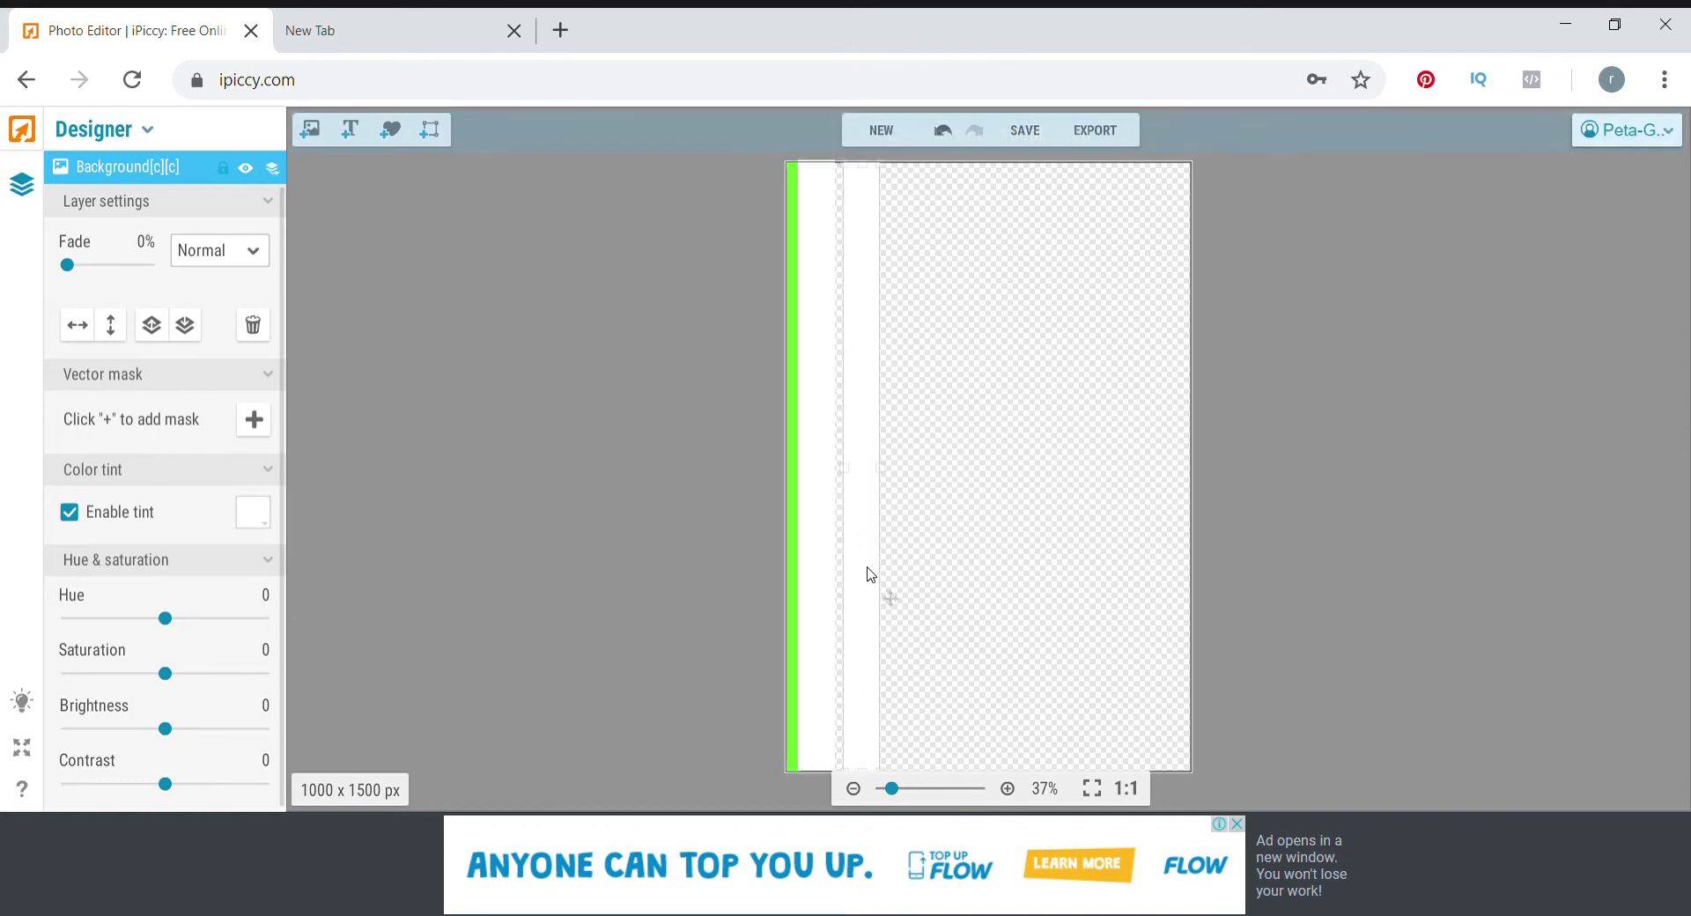
pyautogui.click(860, 573)
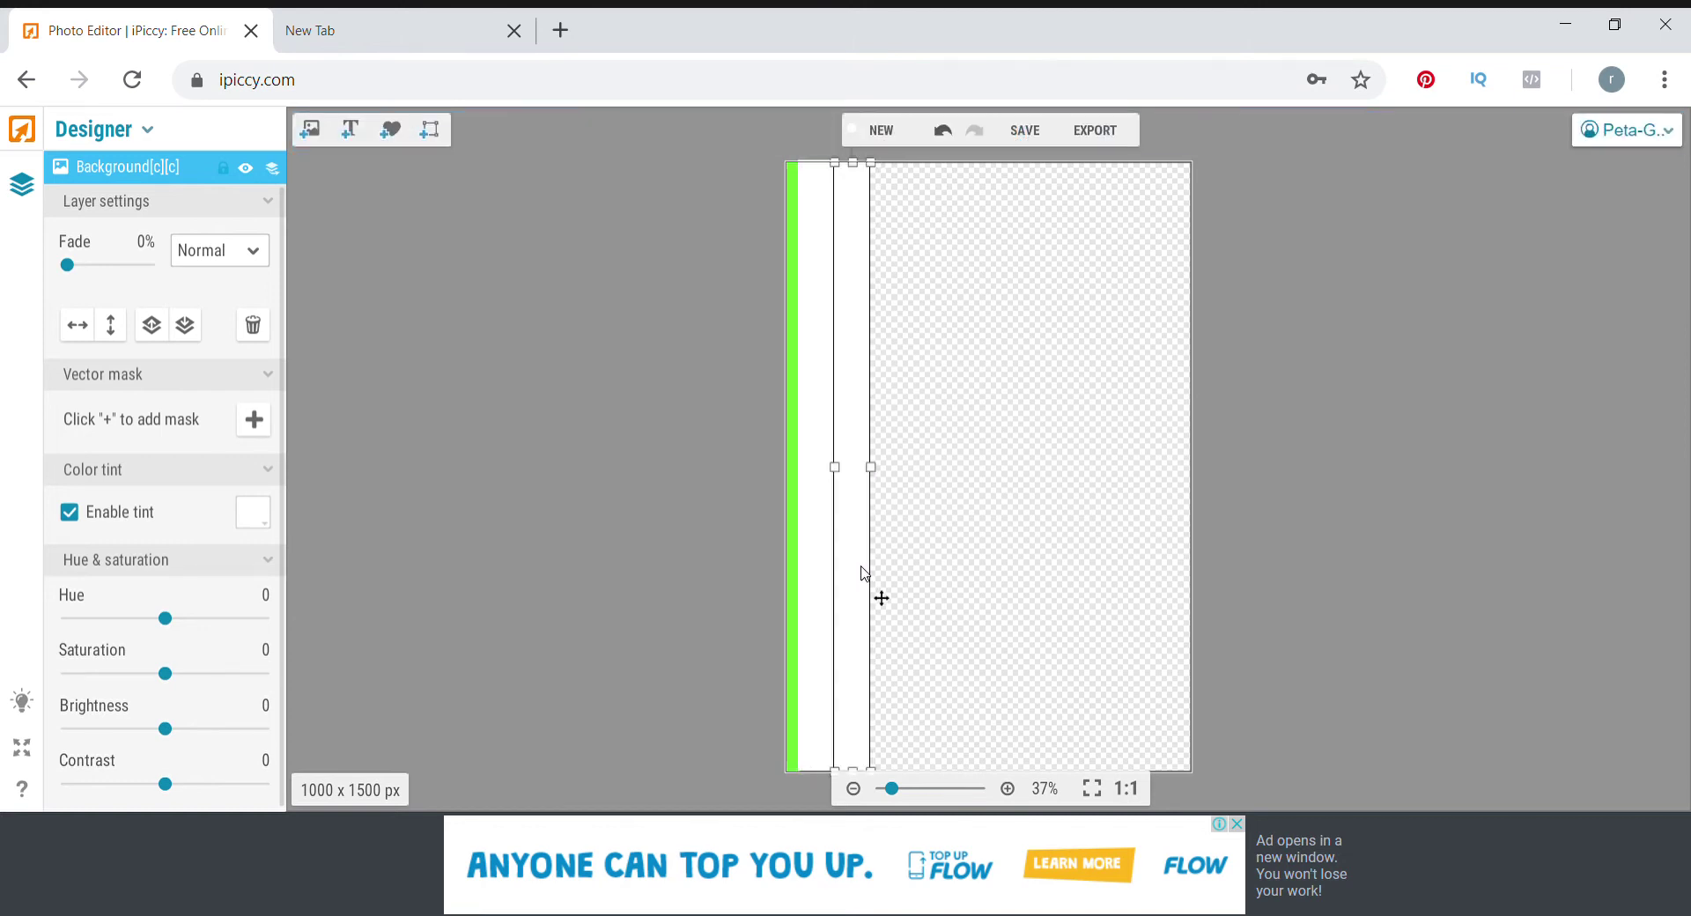
pyautogui.click(253, 512)
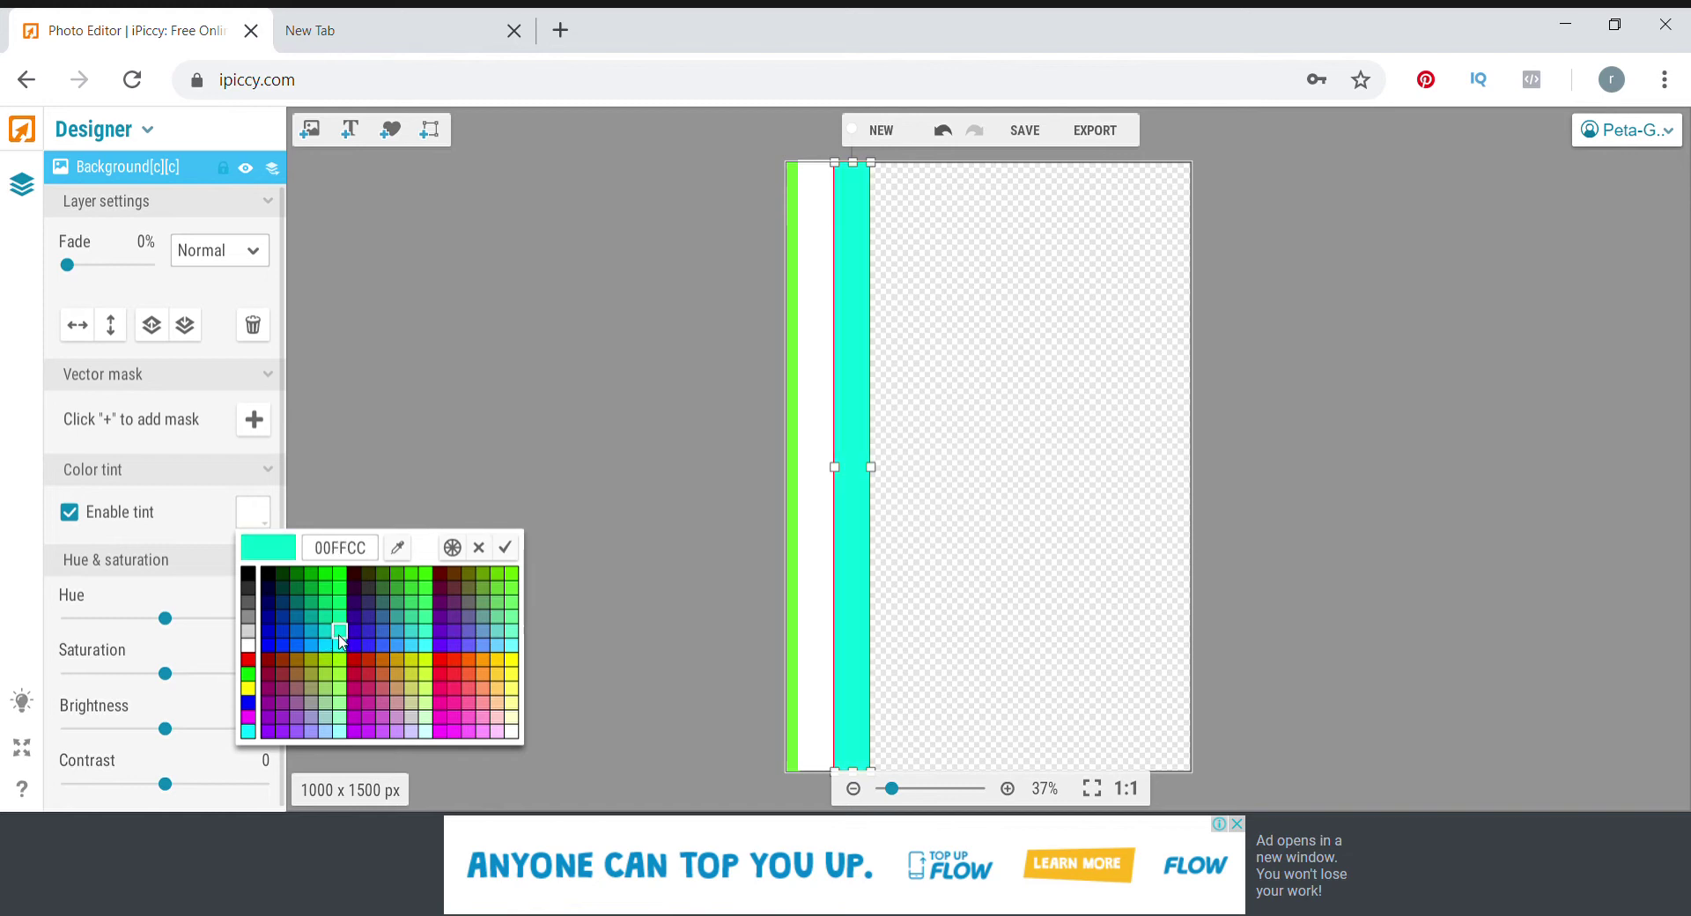
pyautogui.click(513, 654)
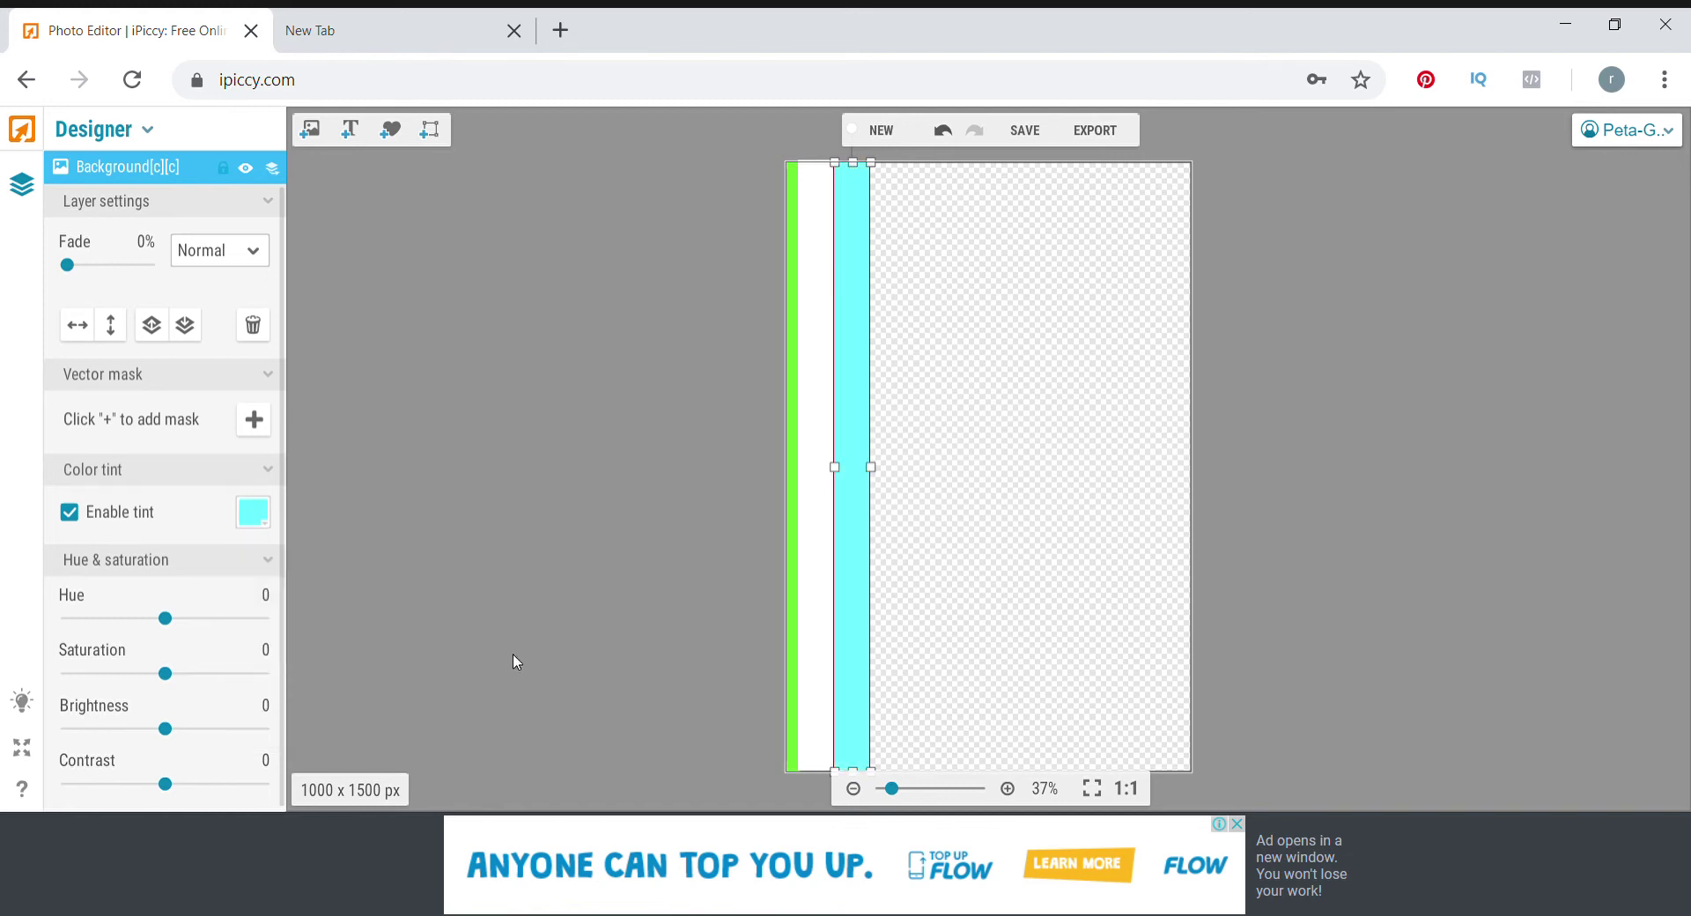
# Step: Duplicate the cyan stripe, place the copy against its right edge and tint it blue 0066FF
pyautogui.click(873, 592)
pyautogui.click(861, 594)
pyautogui.hotkey('ctrl', 'd')
pyautogui.moveTo(859, 627); pyautogui.dragTo(890, 627)
pyautogui.click(253, 512)
pyautogui.click(296, 602)
pyautogui.click(287, 643)
pyautogui.click(297, 643)
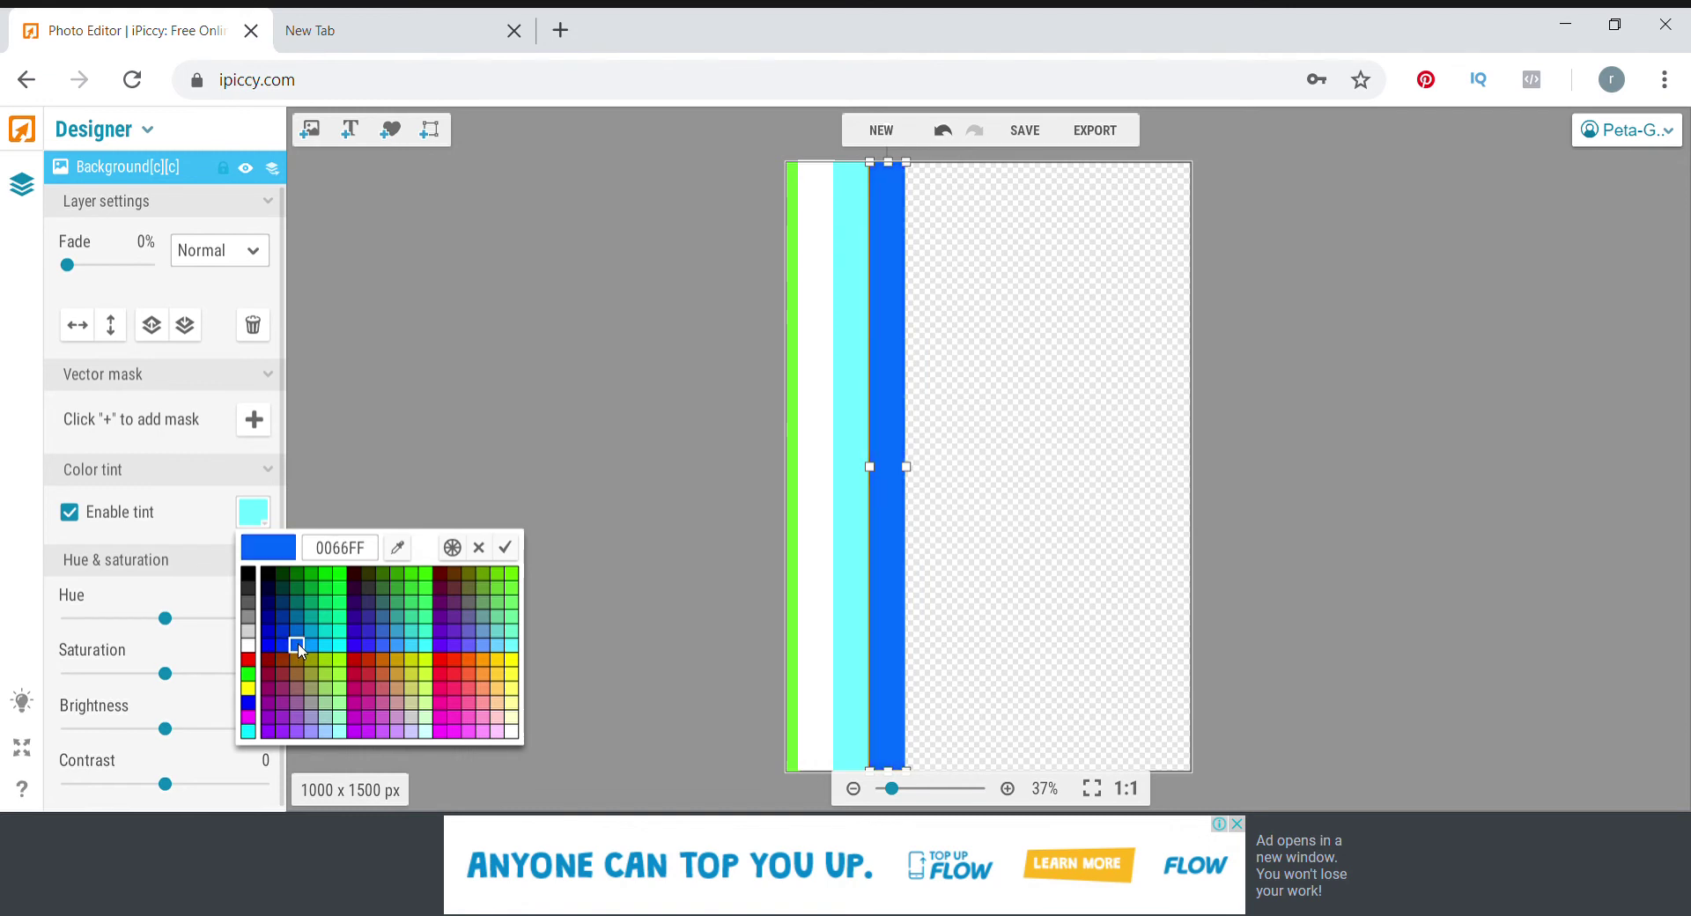
pyautogui.click(652, 532)
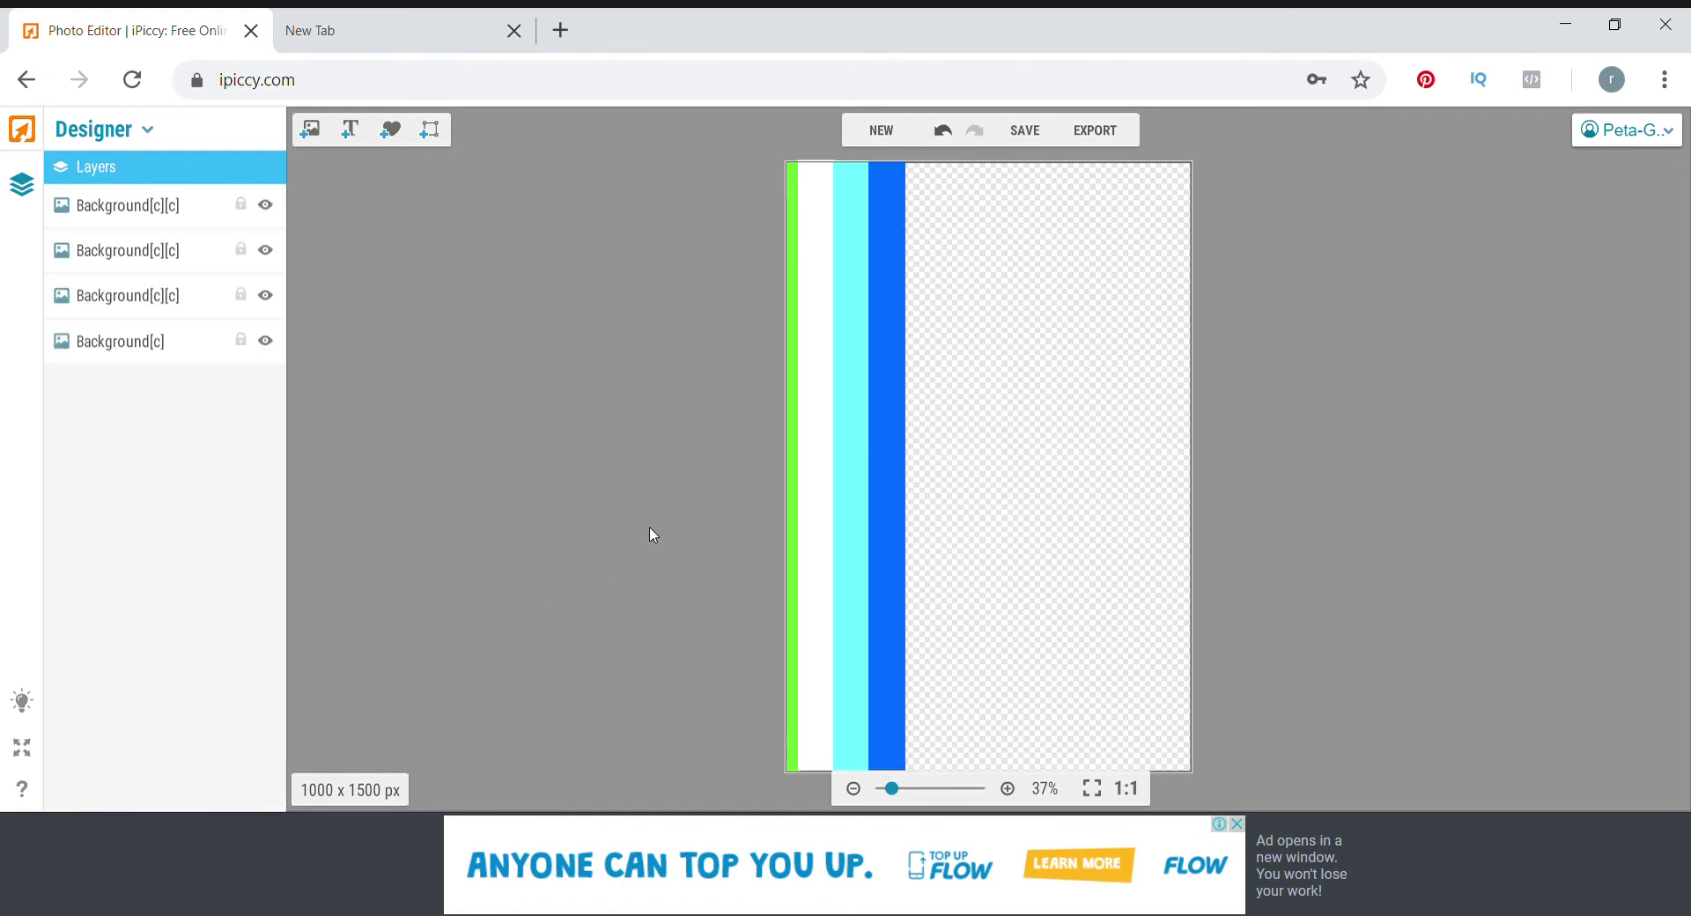
# Step: Fine-tune the positions of the cyan and blue stripes so that neighbouring stripes meet edge to edge
pyautogui.click(816, 247)
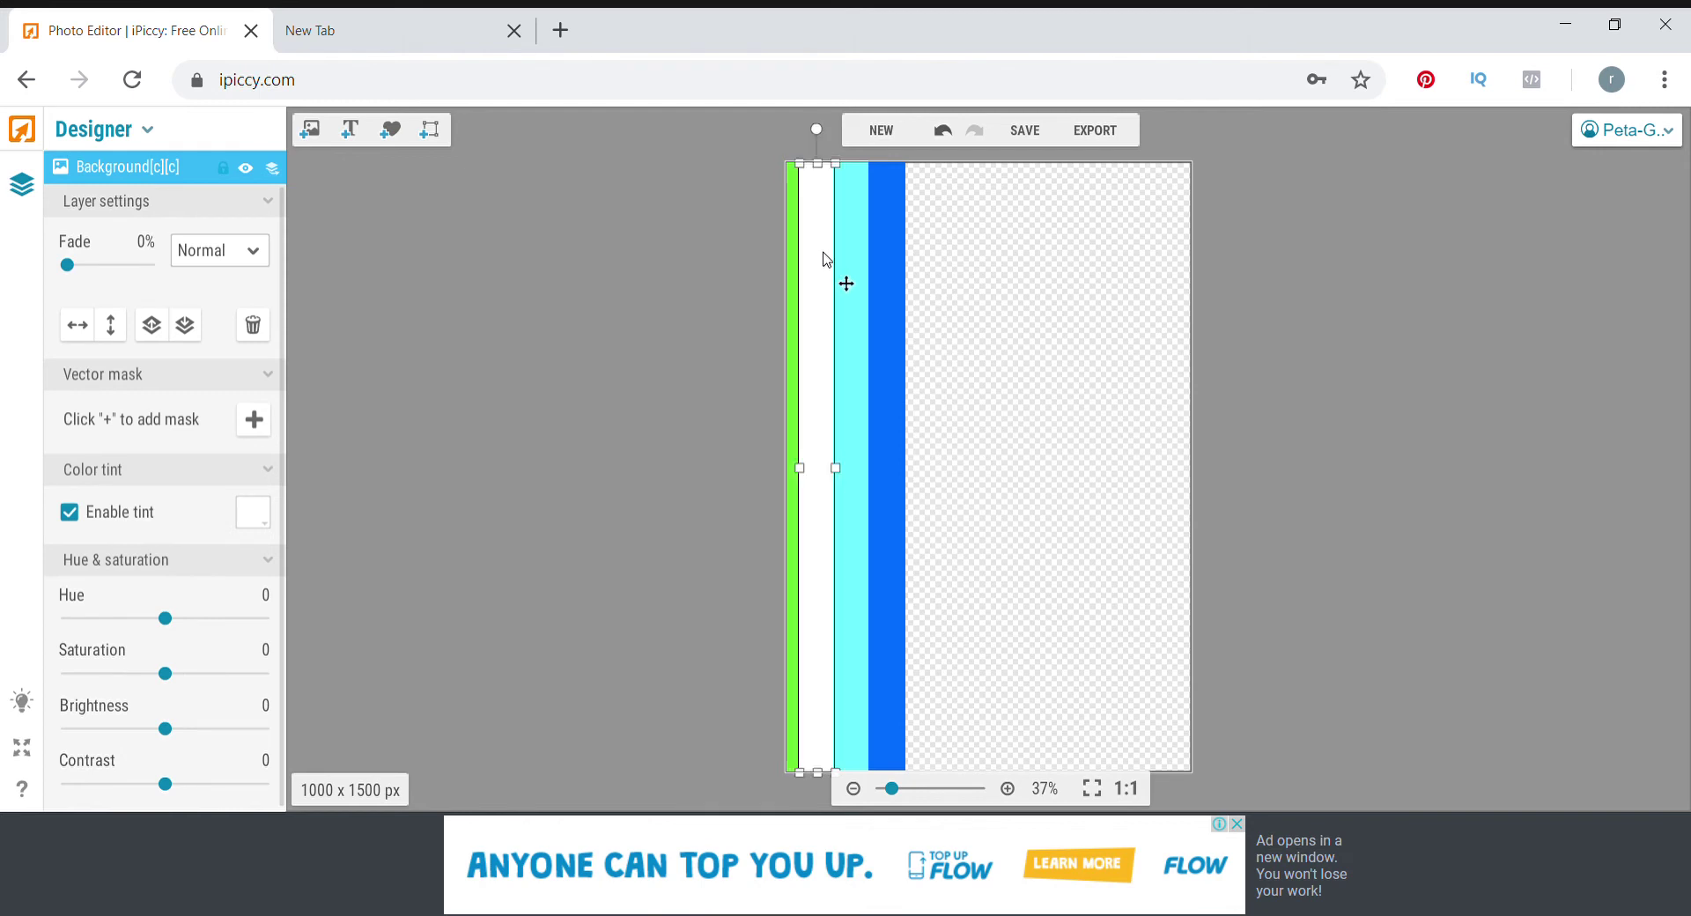
pyautogui.click(852, 284)
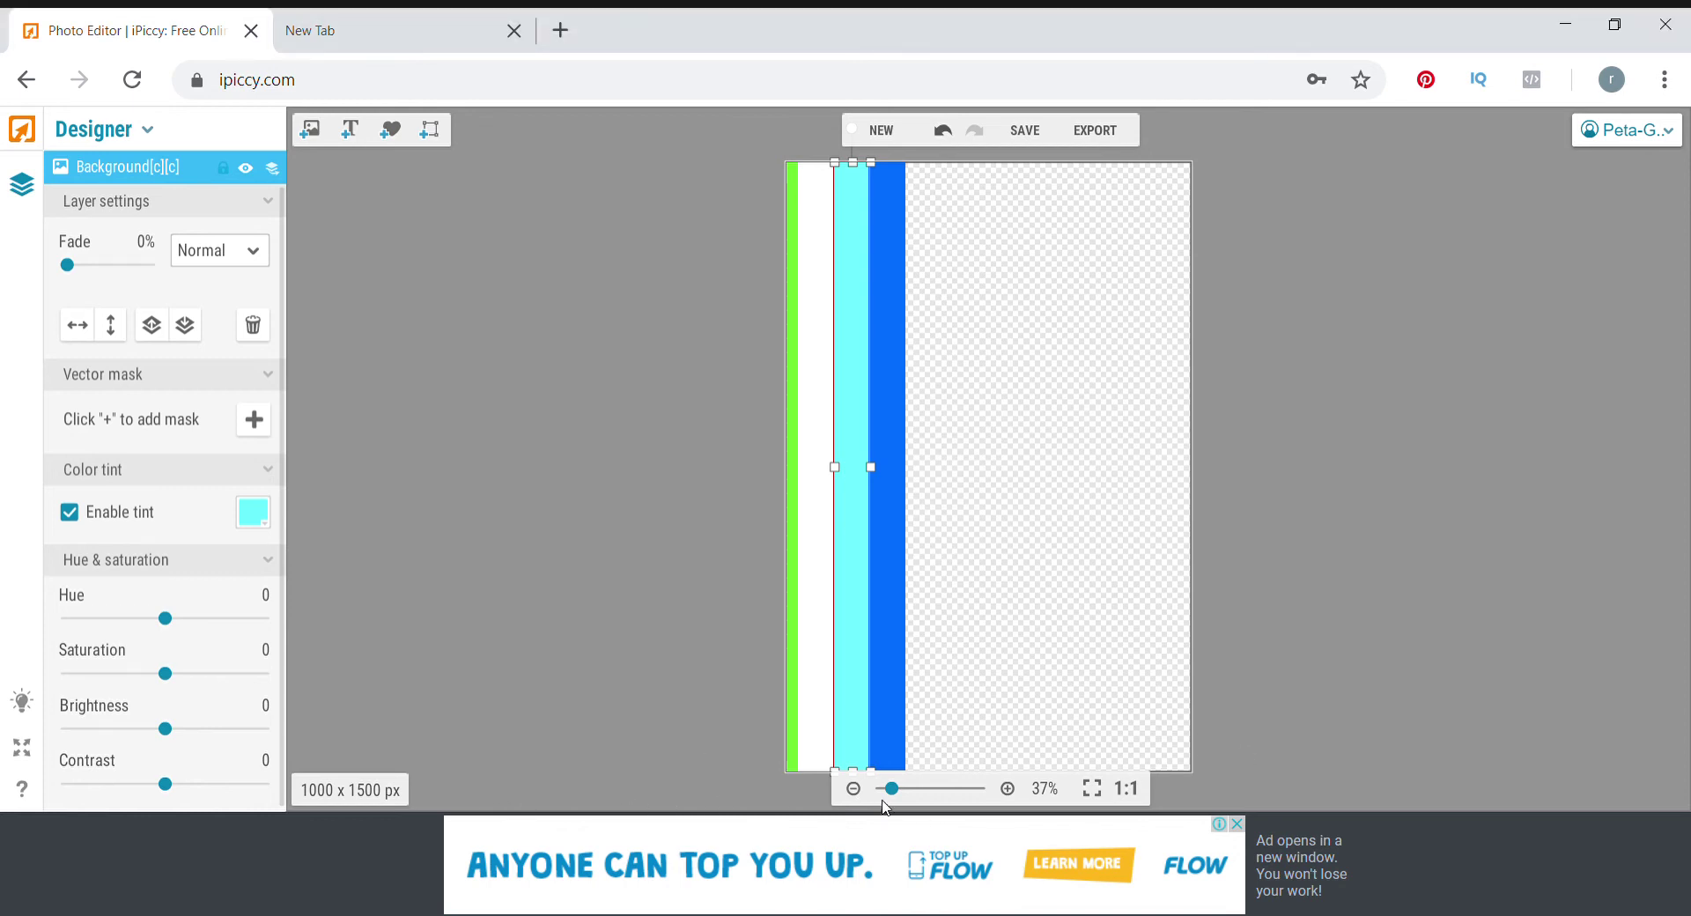
pyautogui.click(1010, 791)
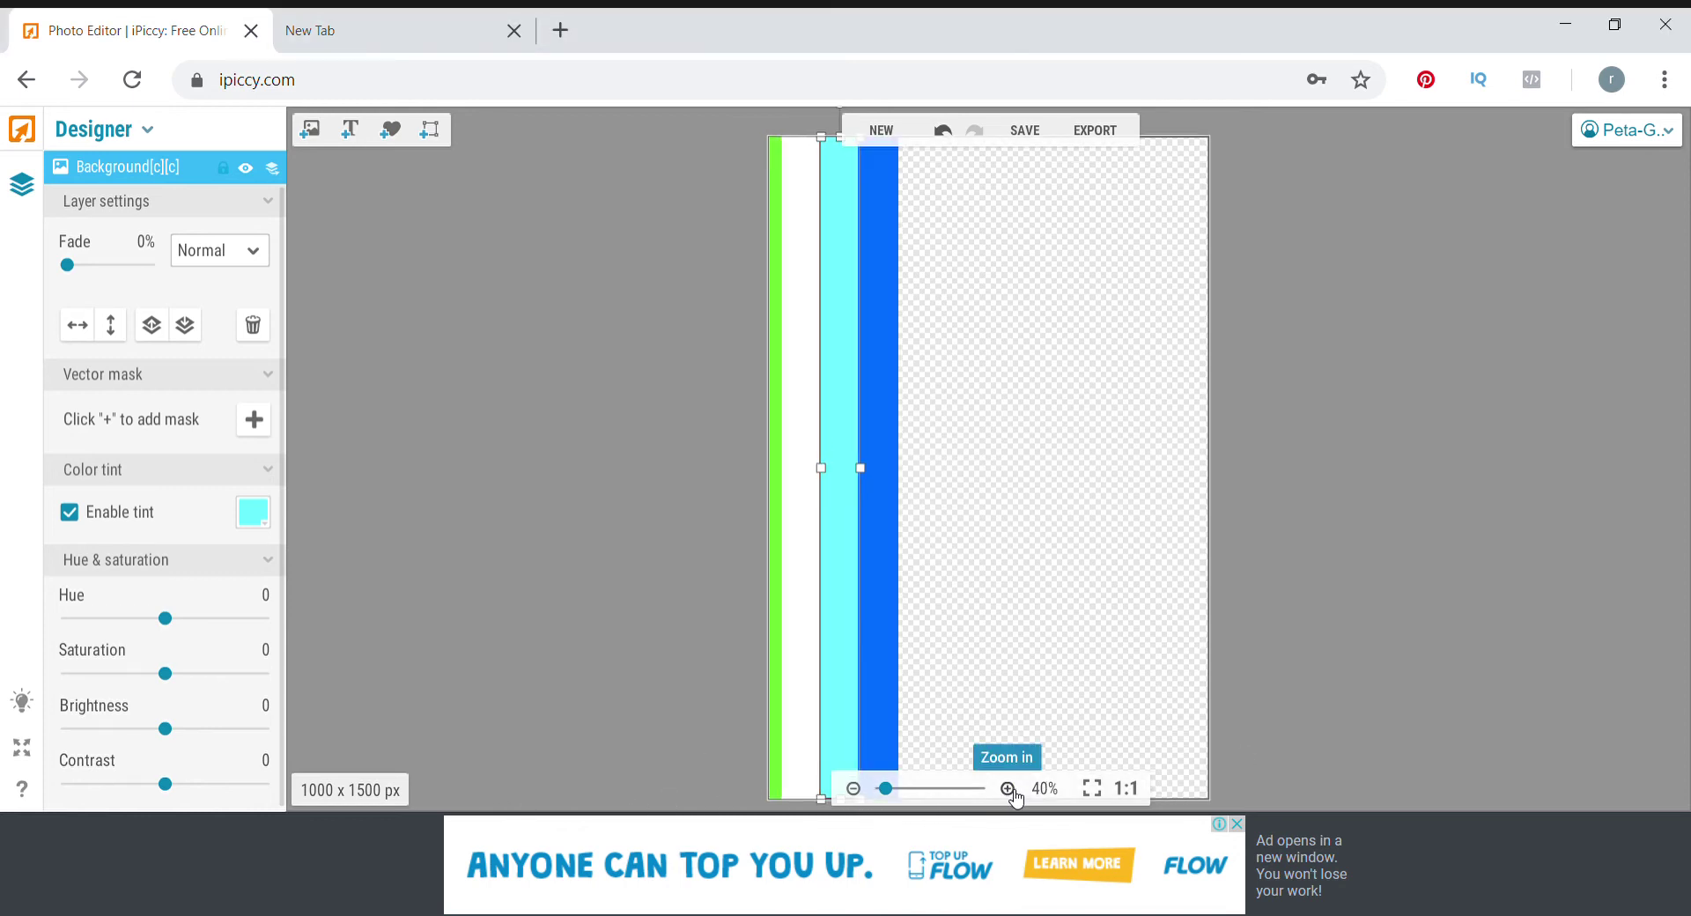
pyautogui.click(1012, 792)
pyautogui.click(1009, 789)
pyautogui.click(1009, 789)
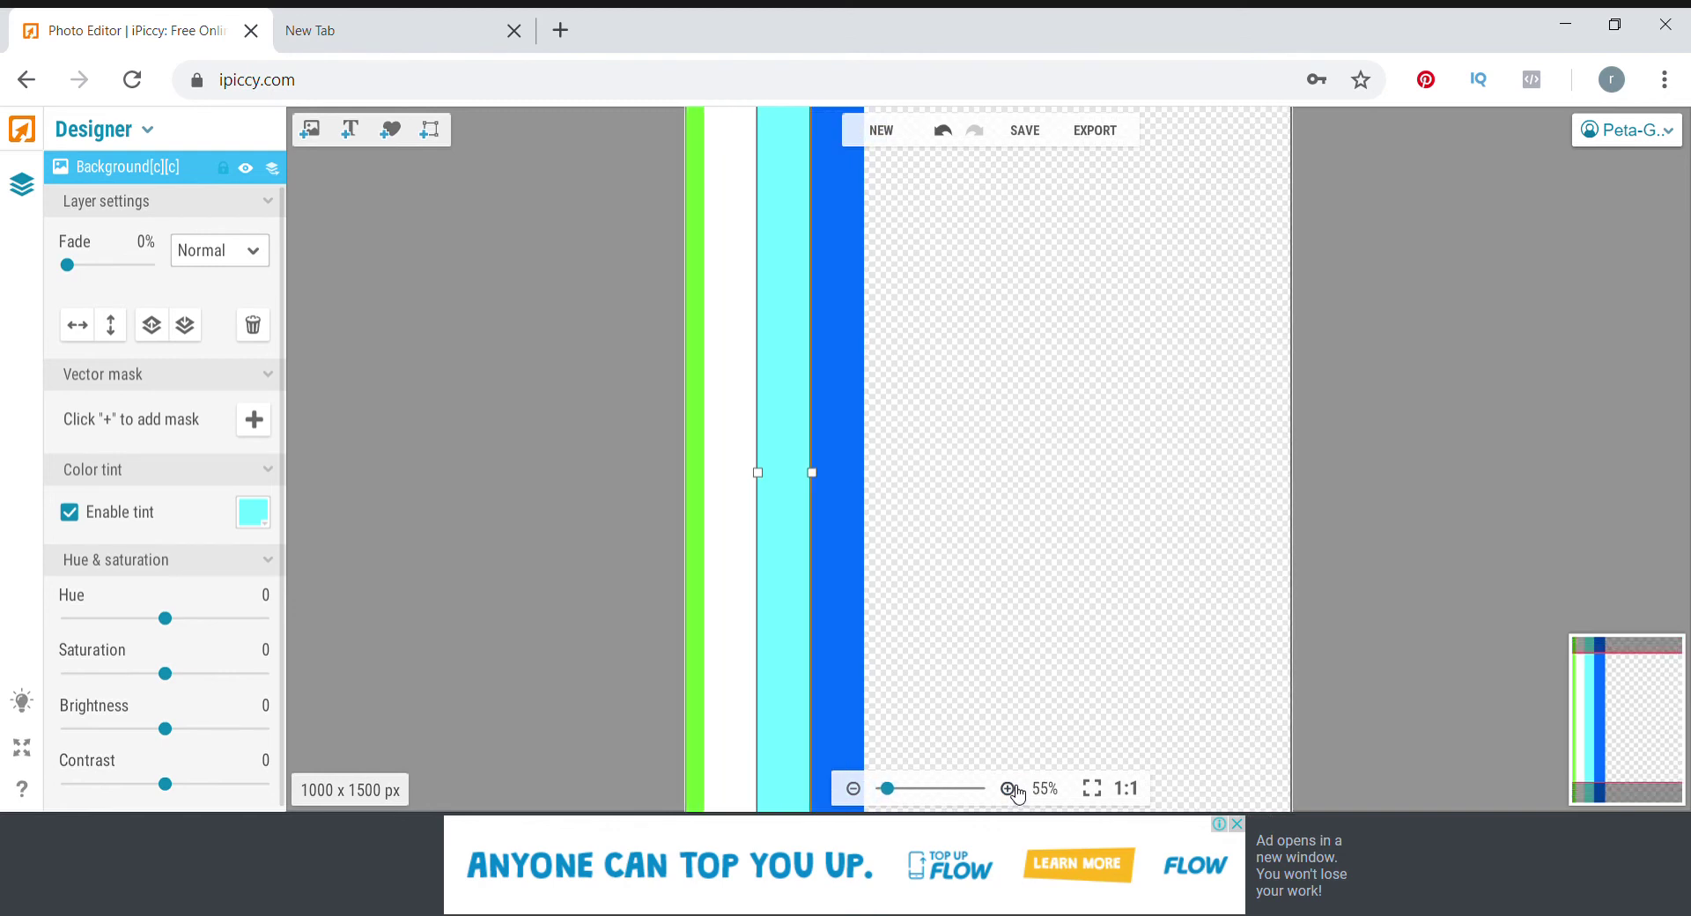
pyautogui.click(1009, 789)
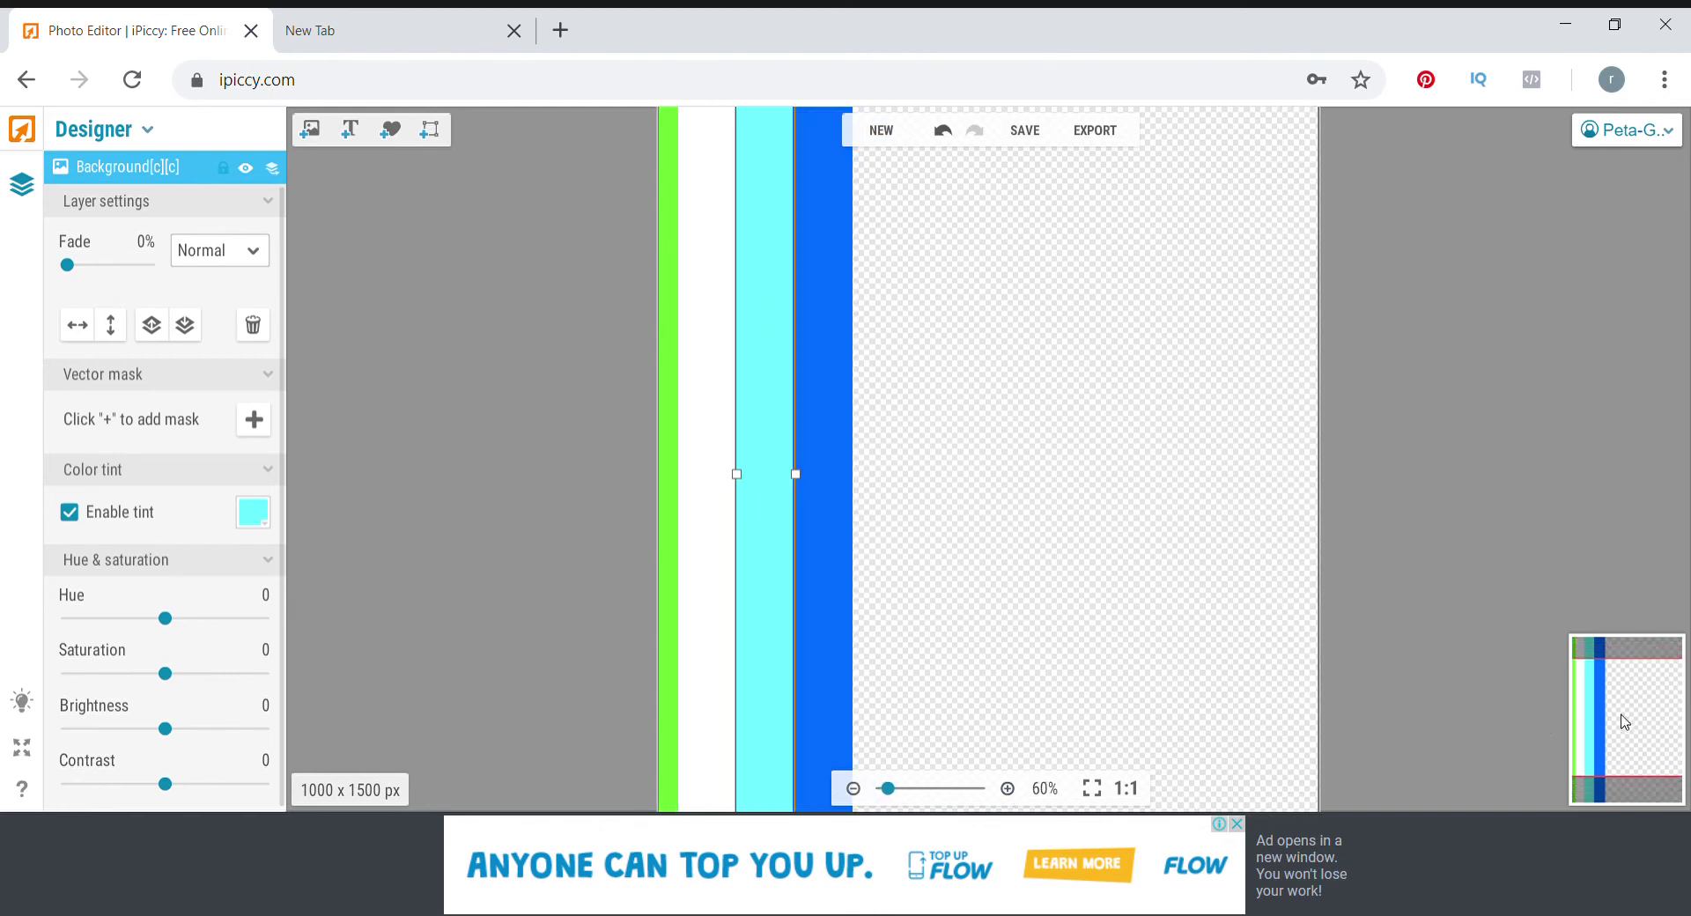
pyautogui.moveTo(1611, 730); pyautogui.dragTo(1603, 666)
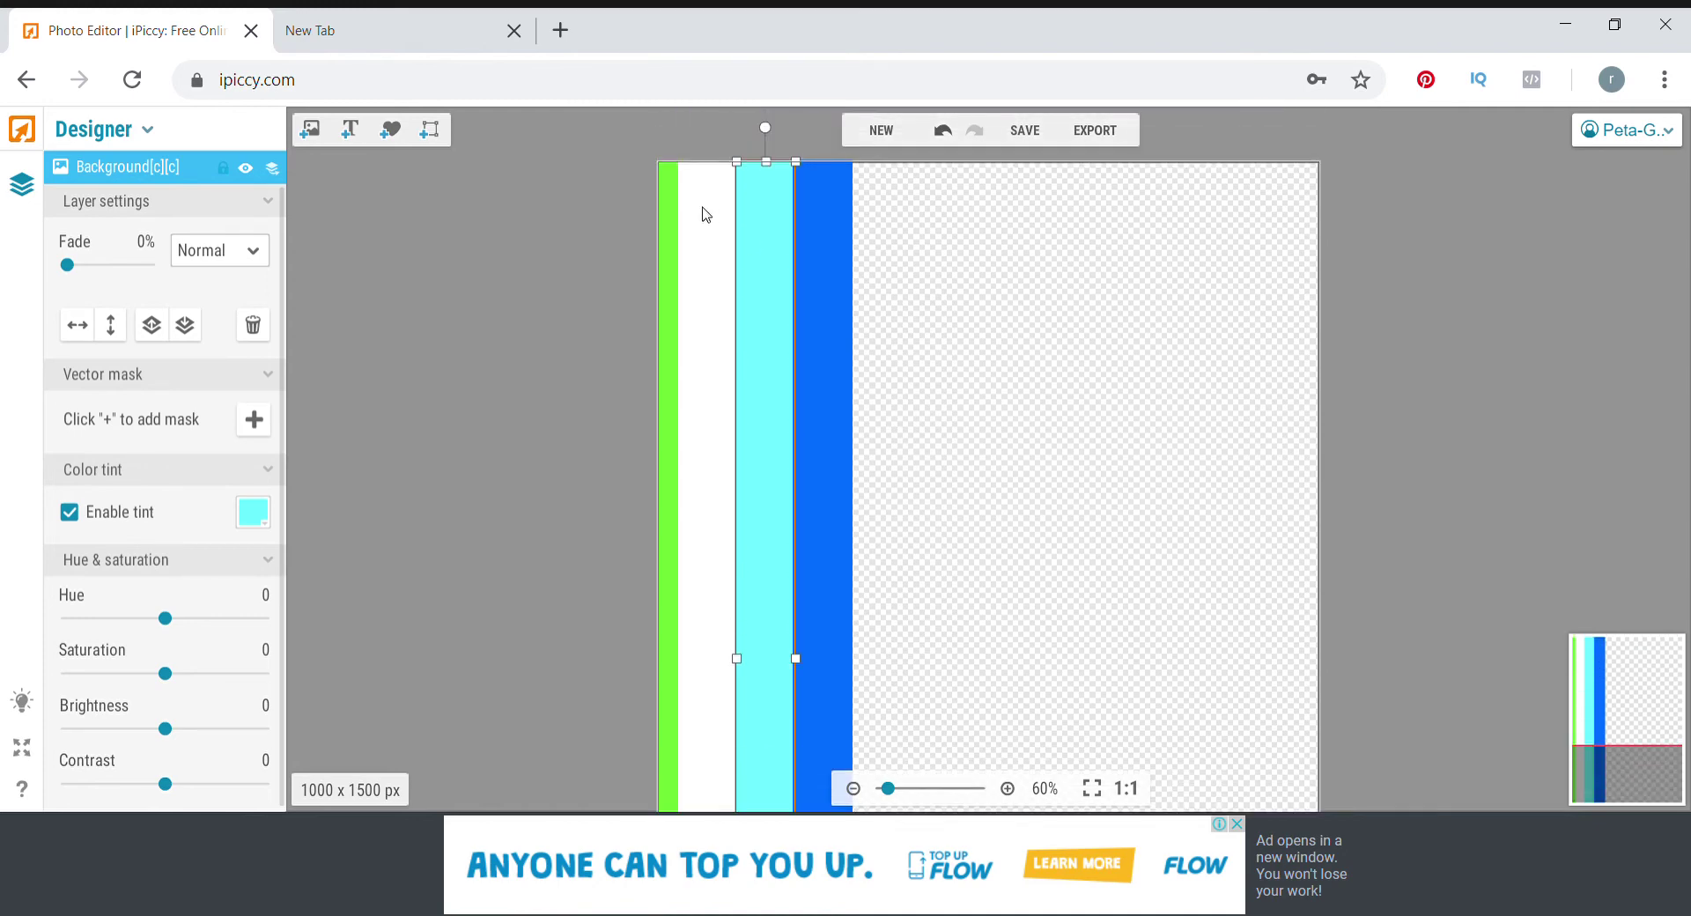
pyautogui.click(1009, 791)
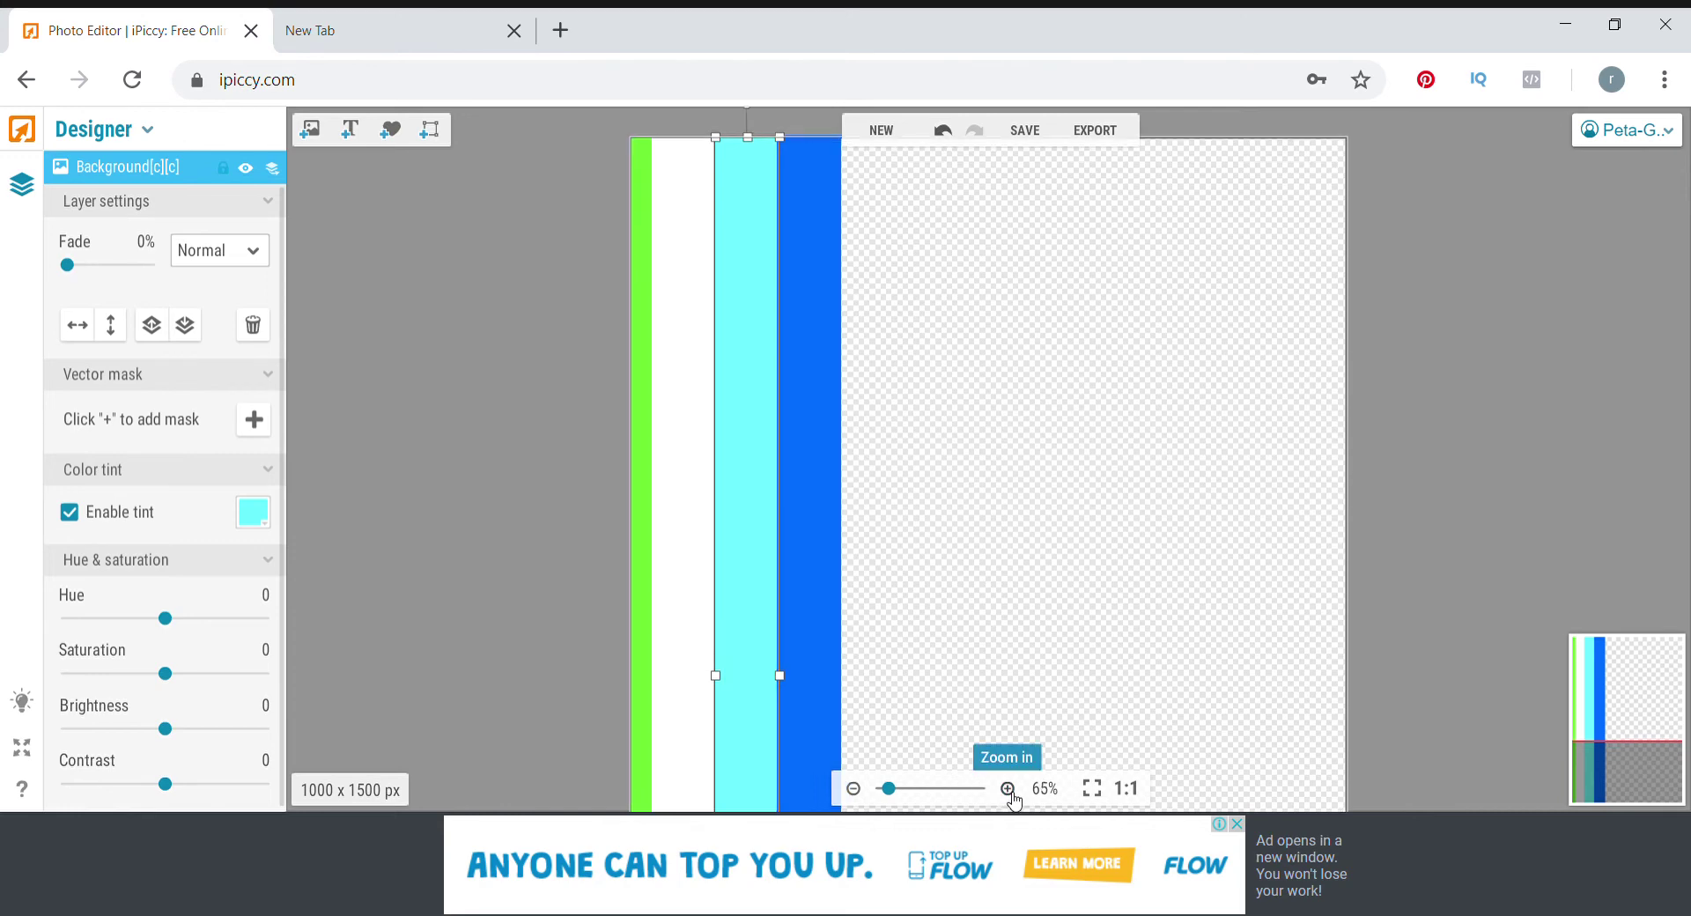
pyautogui.moveTo(1616, 725); pyautogui.dragTo(1604, 653)
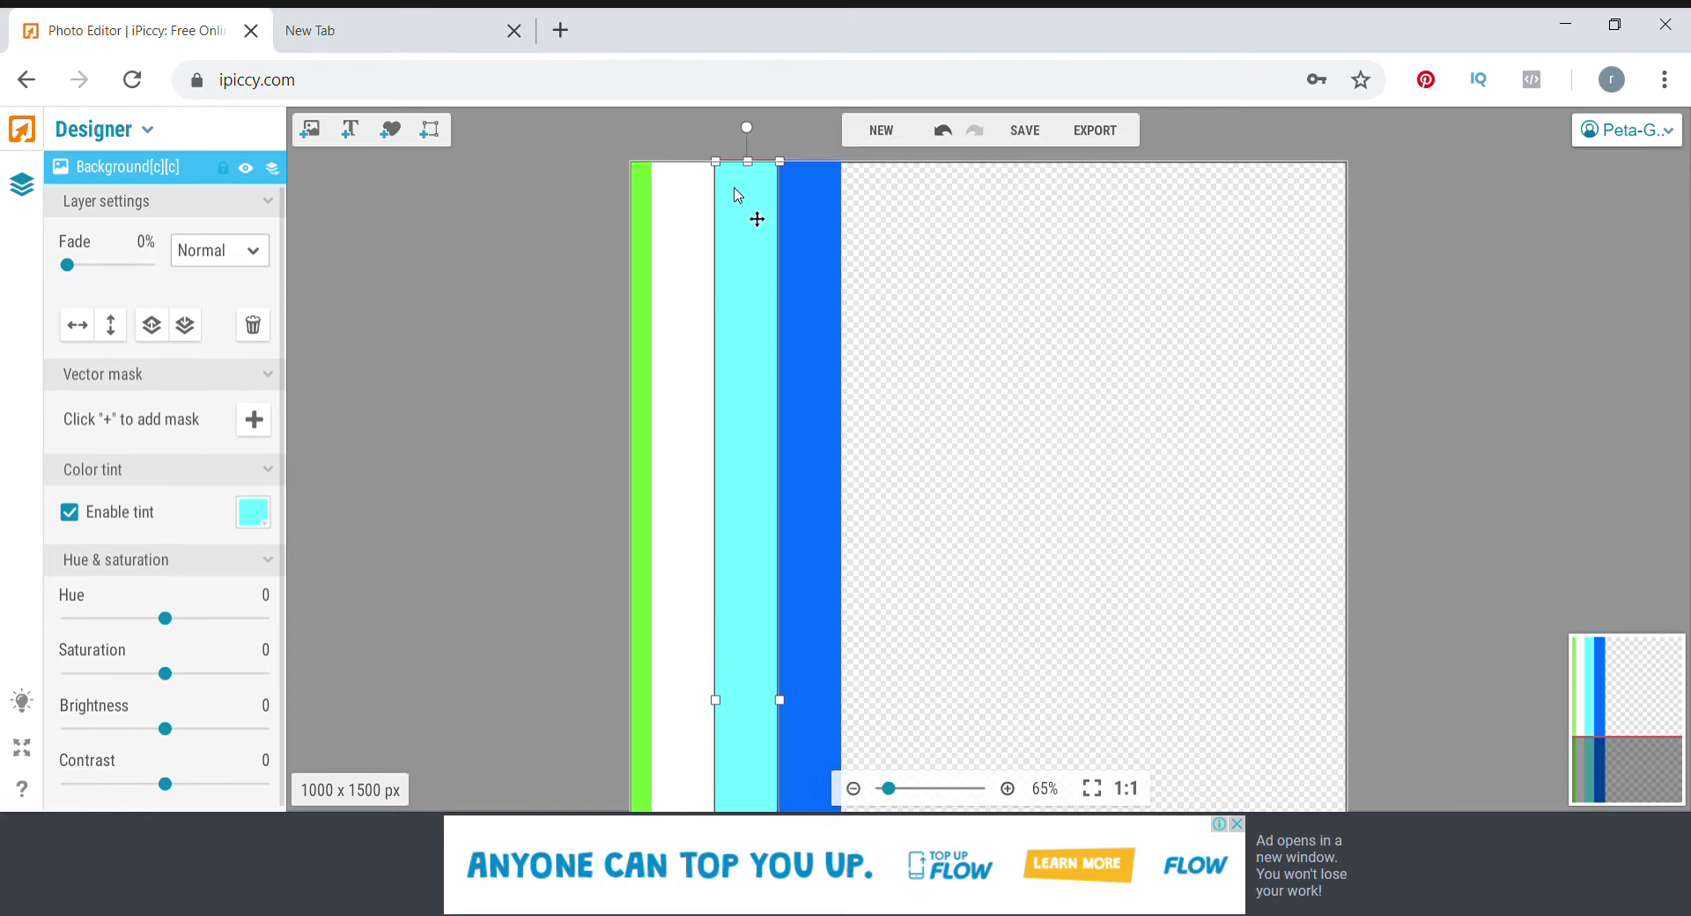
pyautogui.click(743, 249)
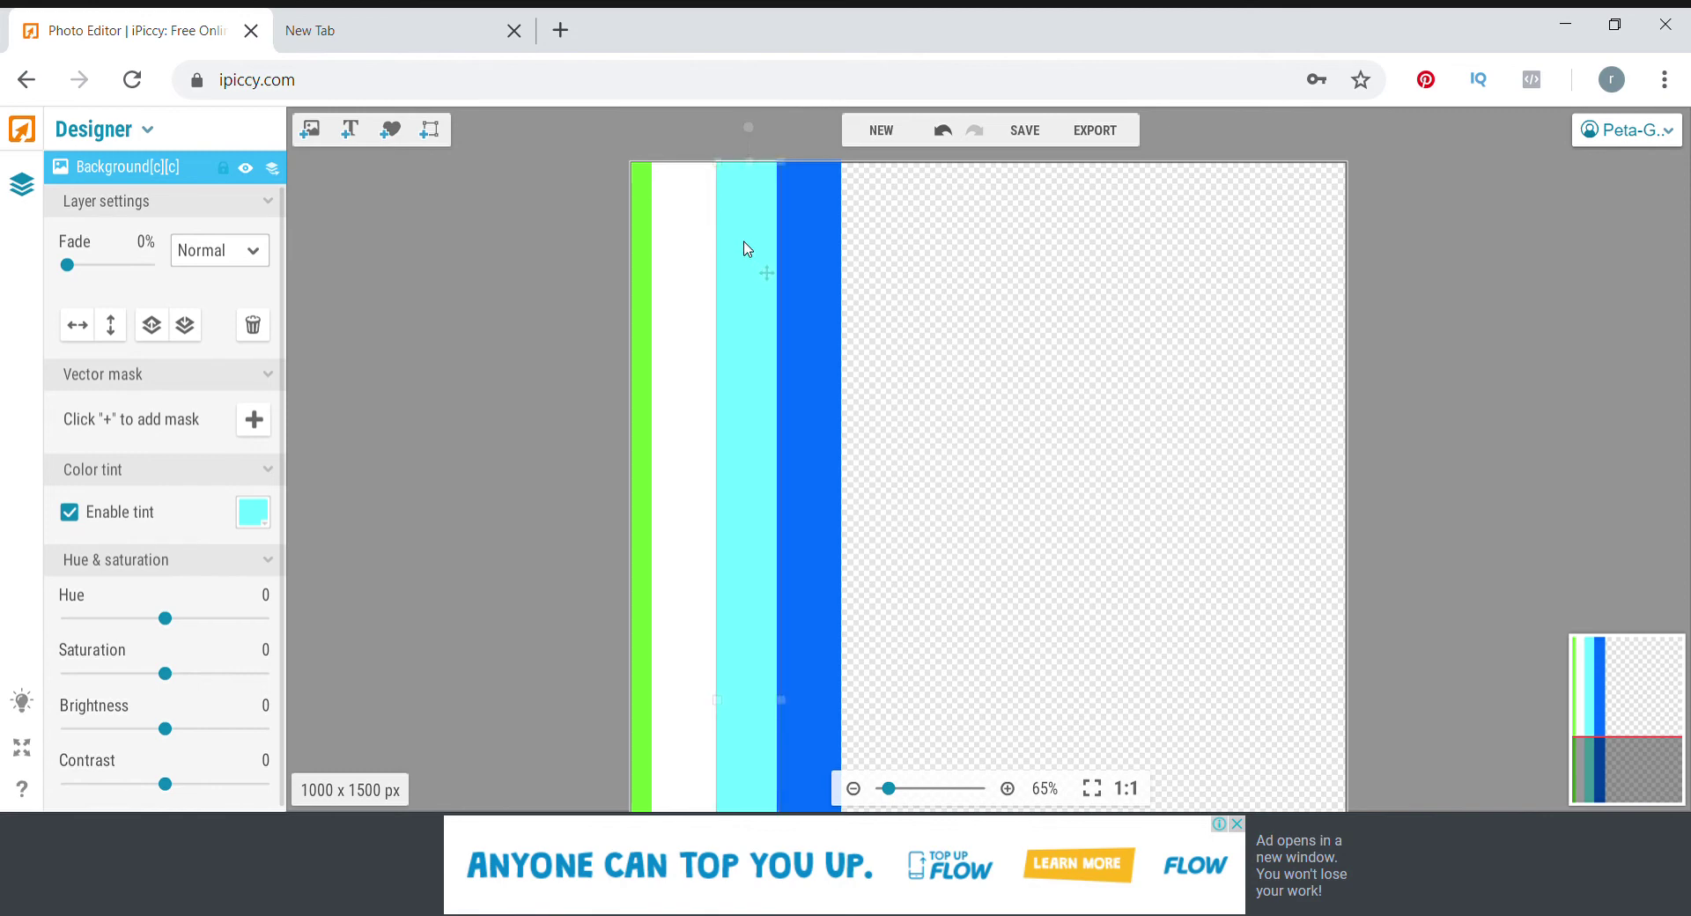
pyautogui.click(795, 254)
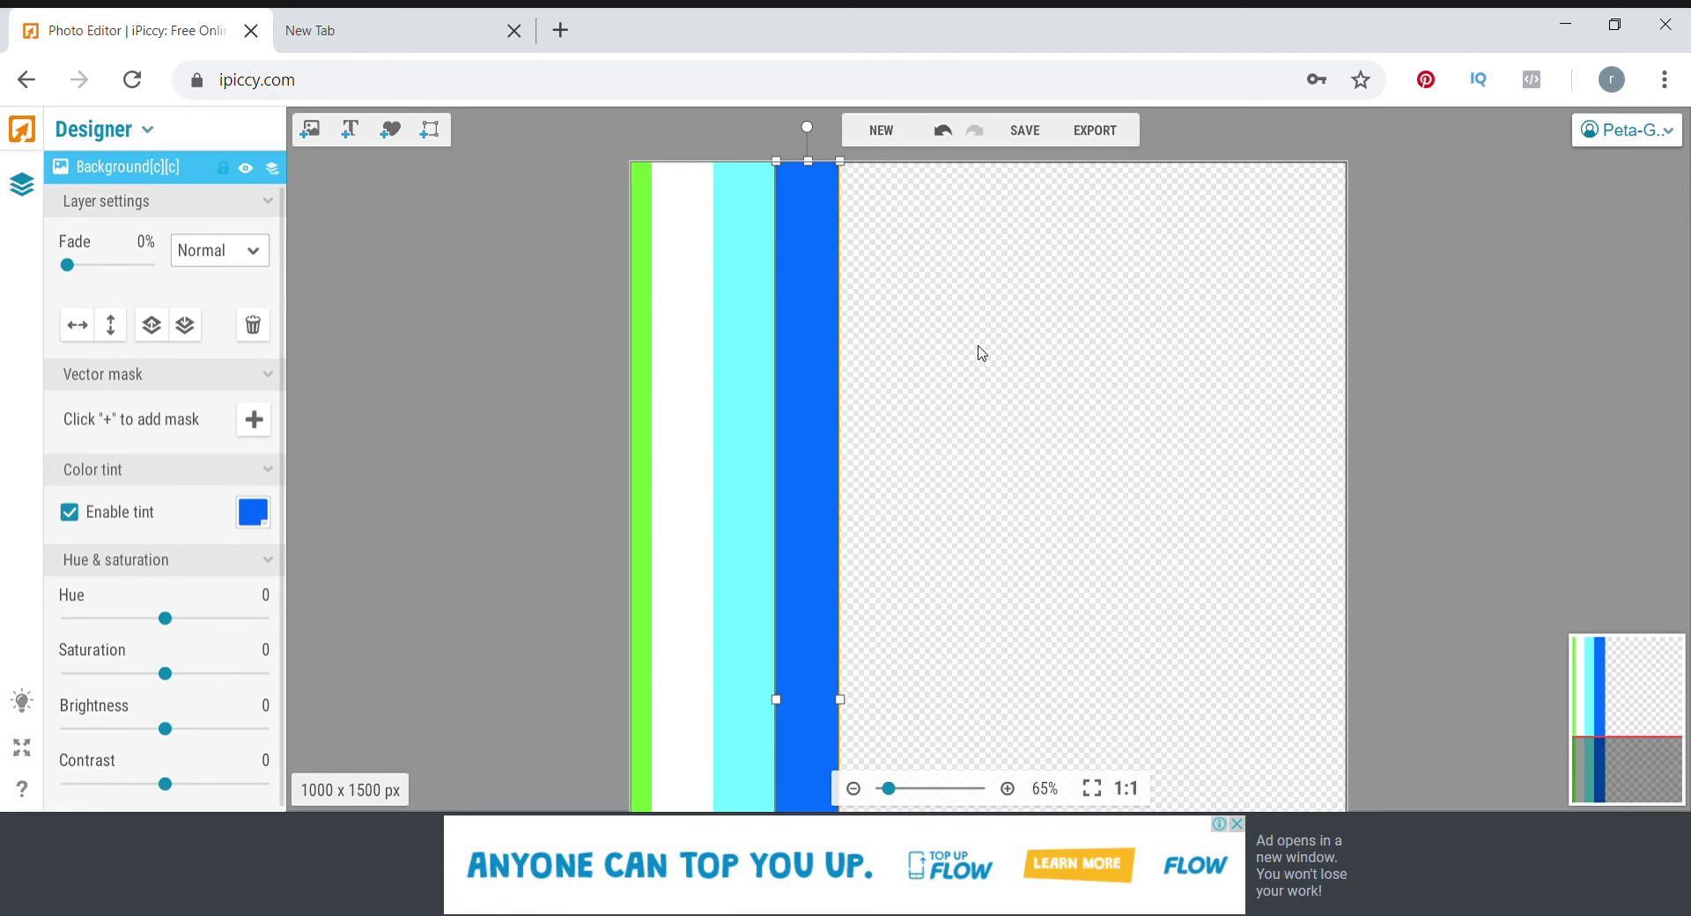
# Step: Duplicate the green stripe and the white stripe twice each, leaving the copies stacked in place
pyautogui.click(645, 376)
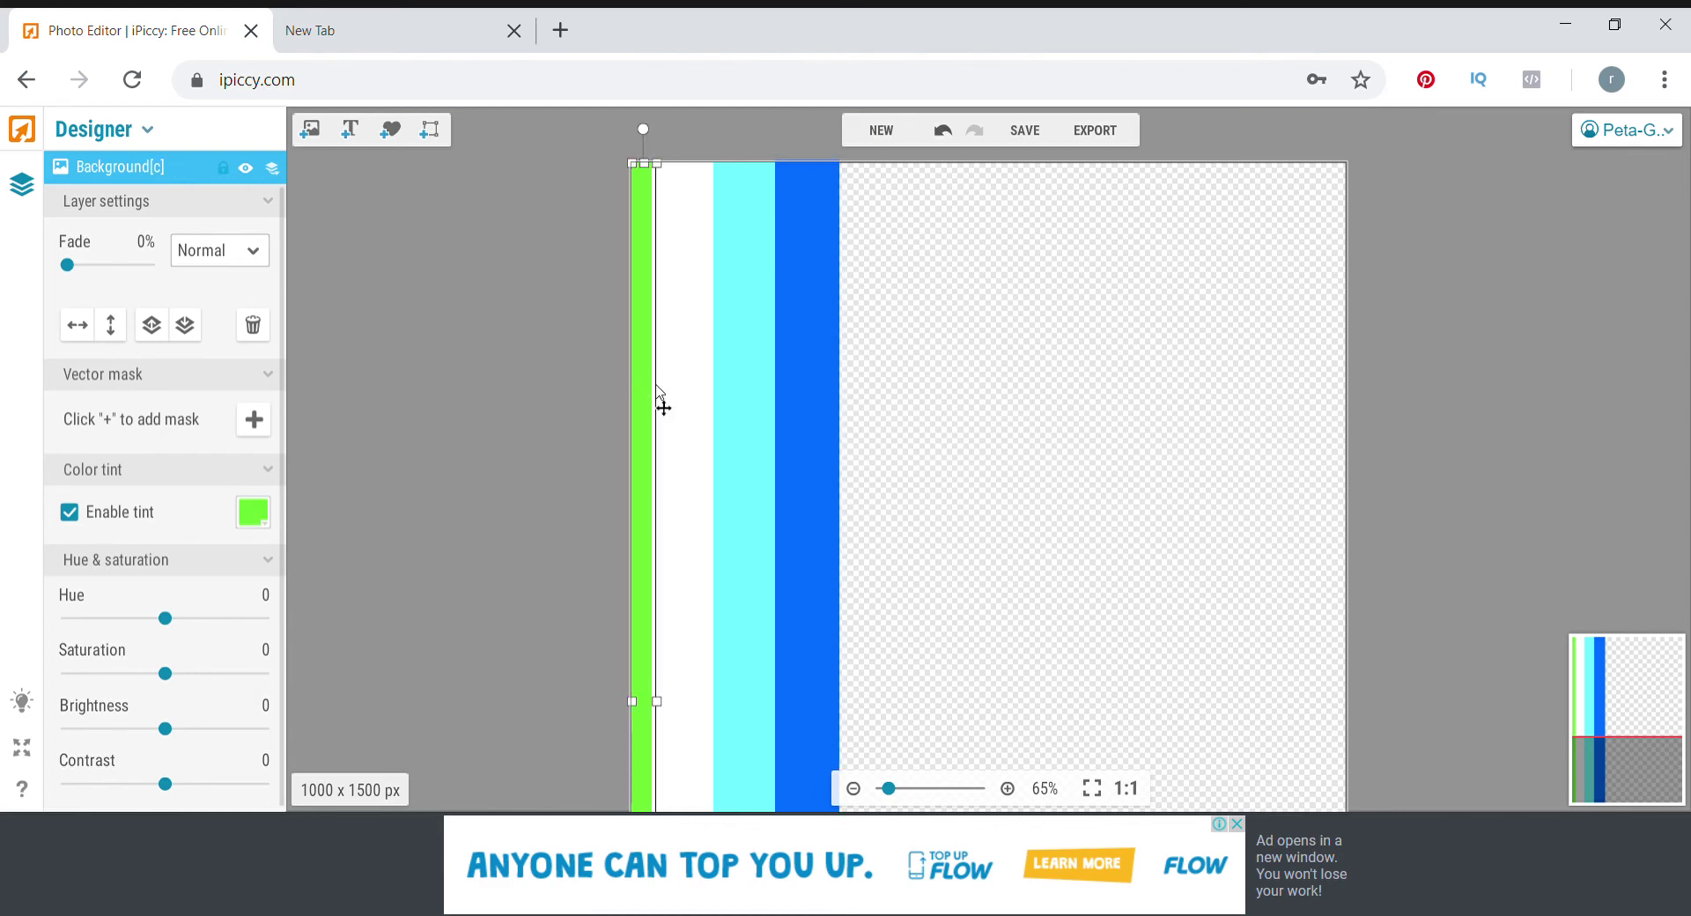
pyautogui.hotkey('ctrl', 'd')
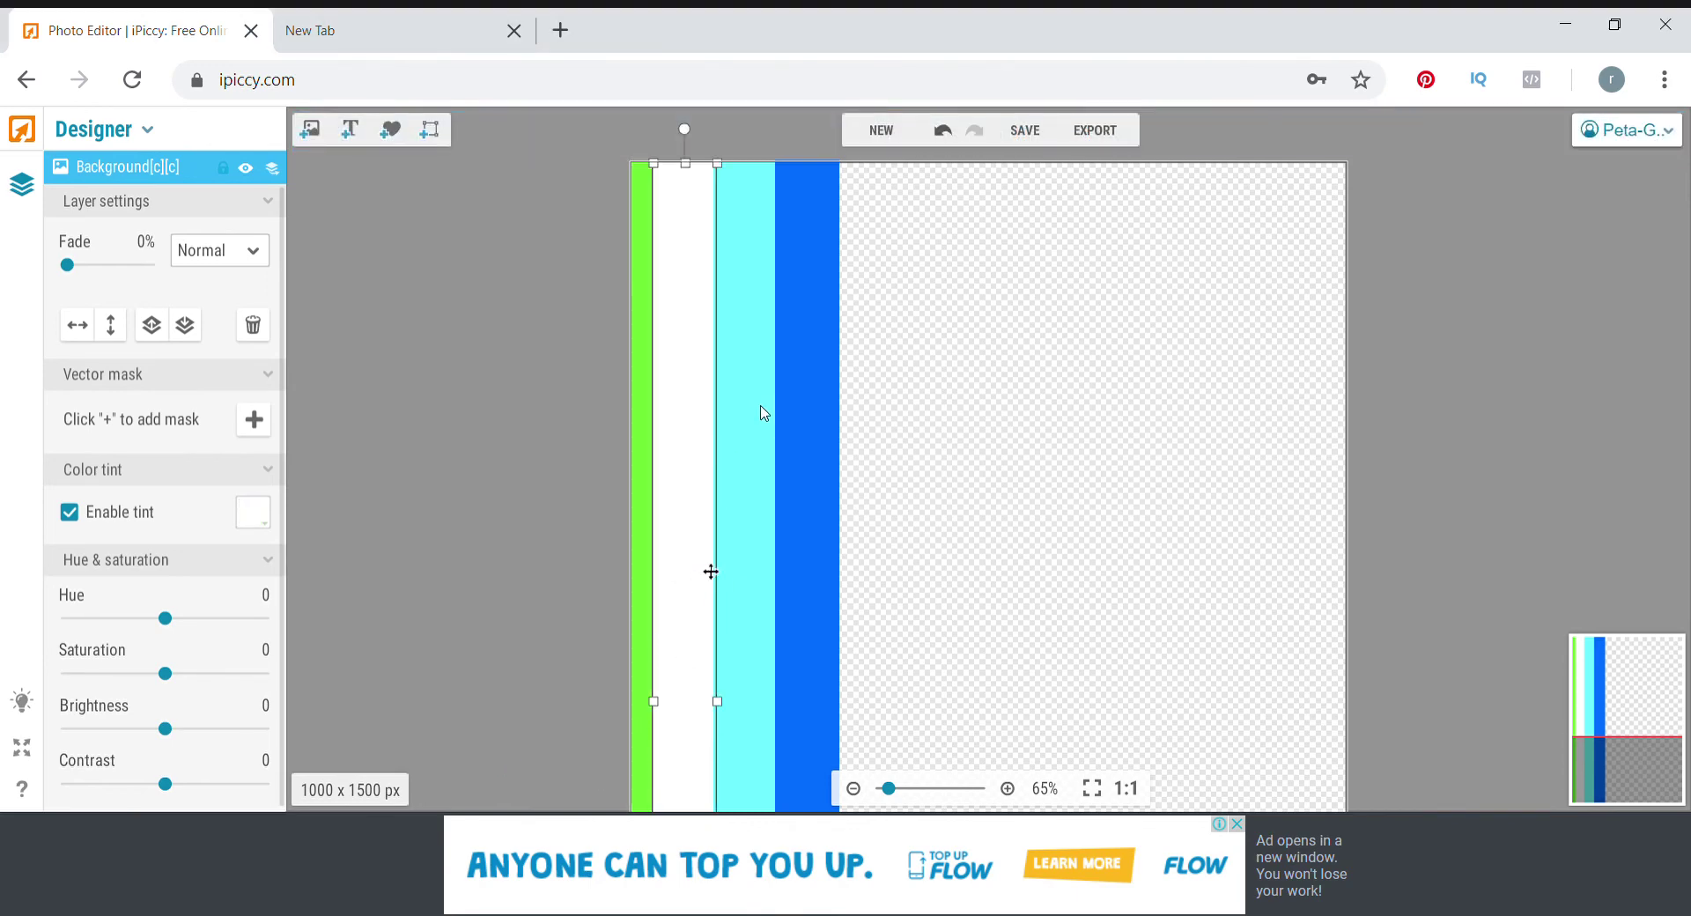
pyautogui.hotkey('ctrl', 'd')
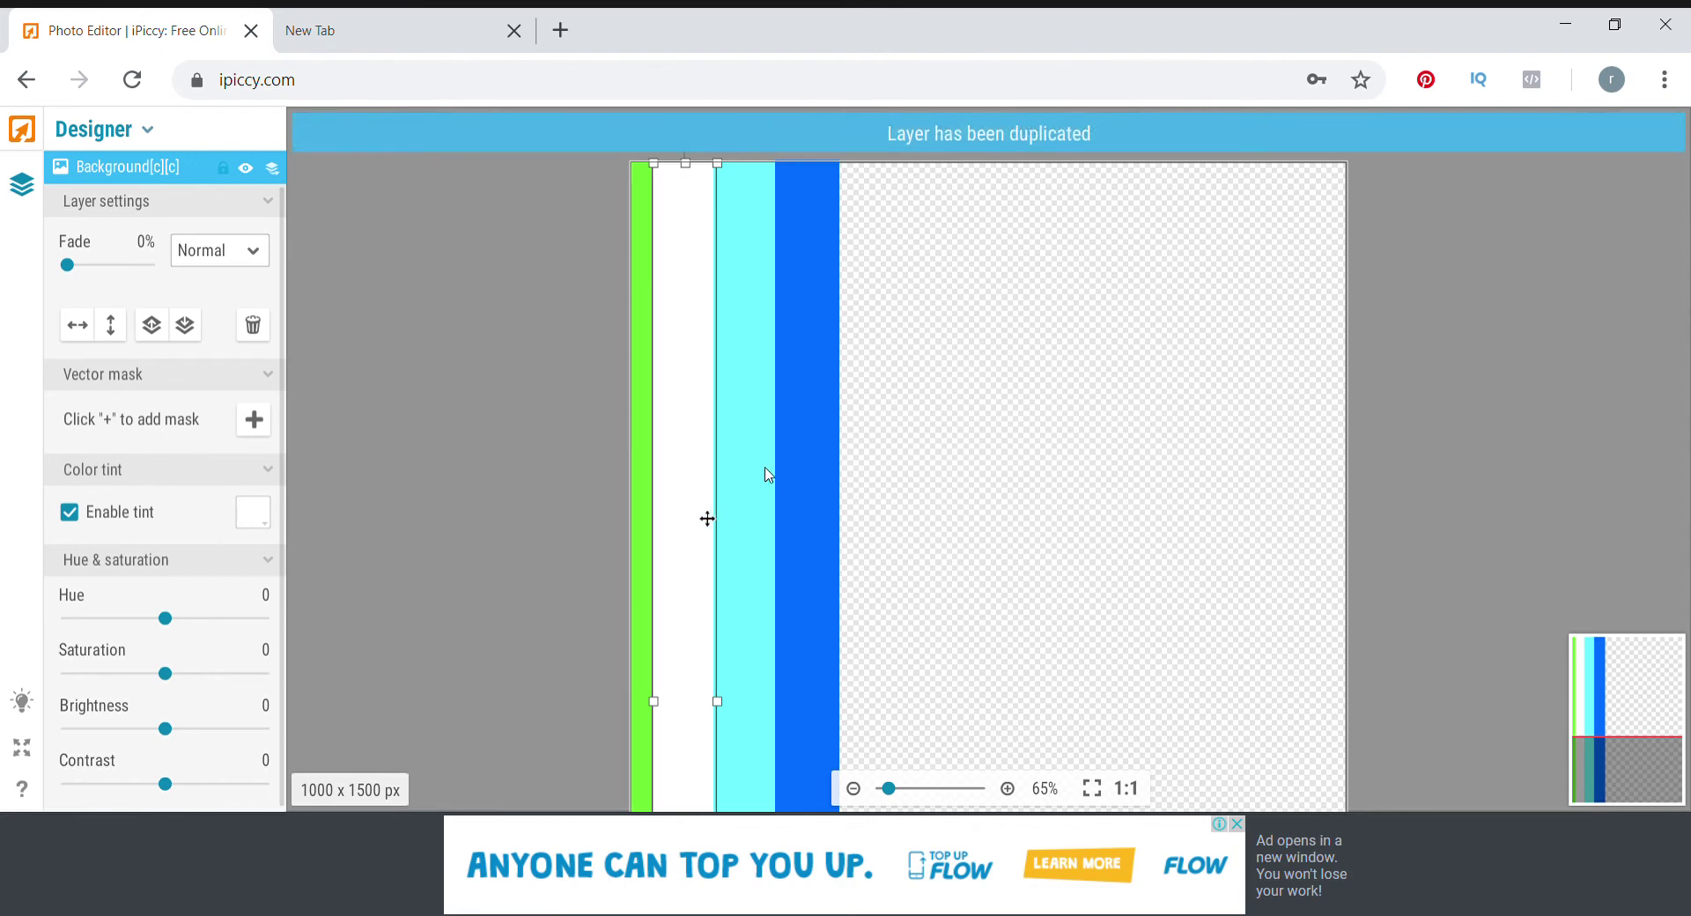
pyautogui.hotkey('ctrl', 'd')
pyautogui.click(639, 621)
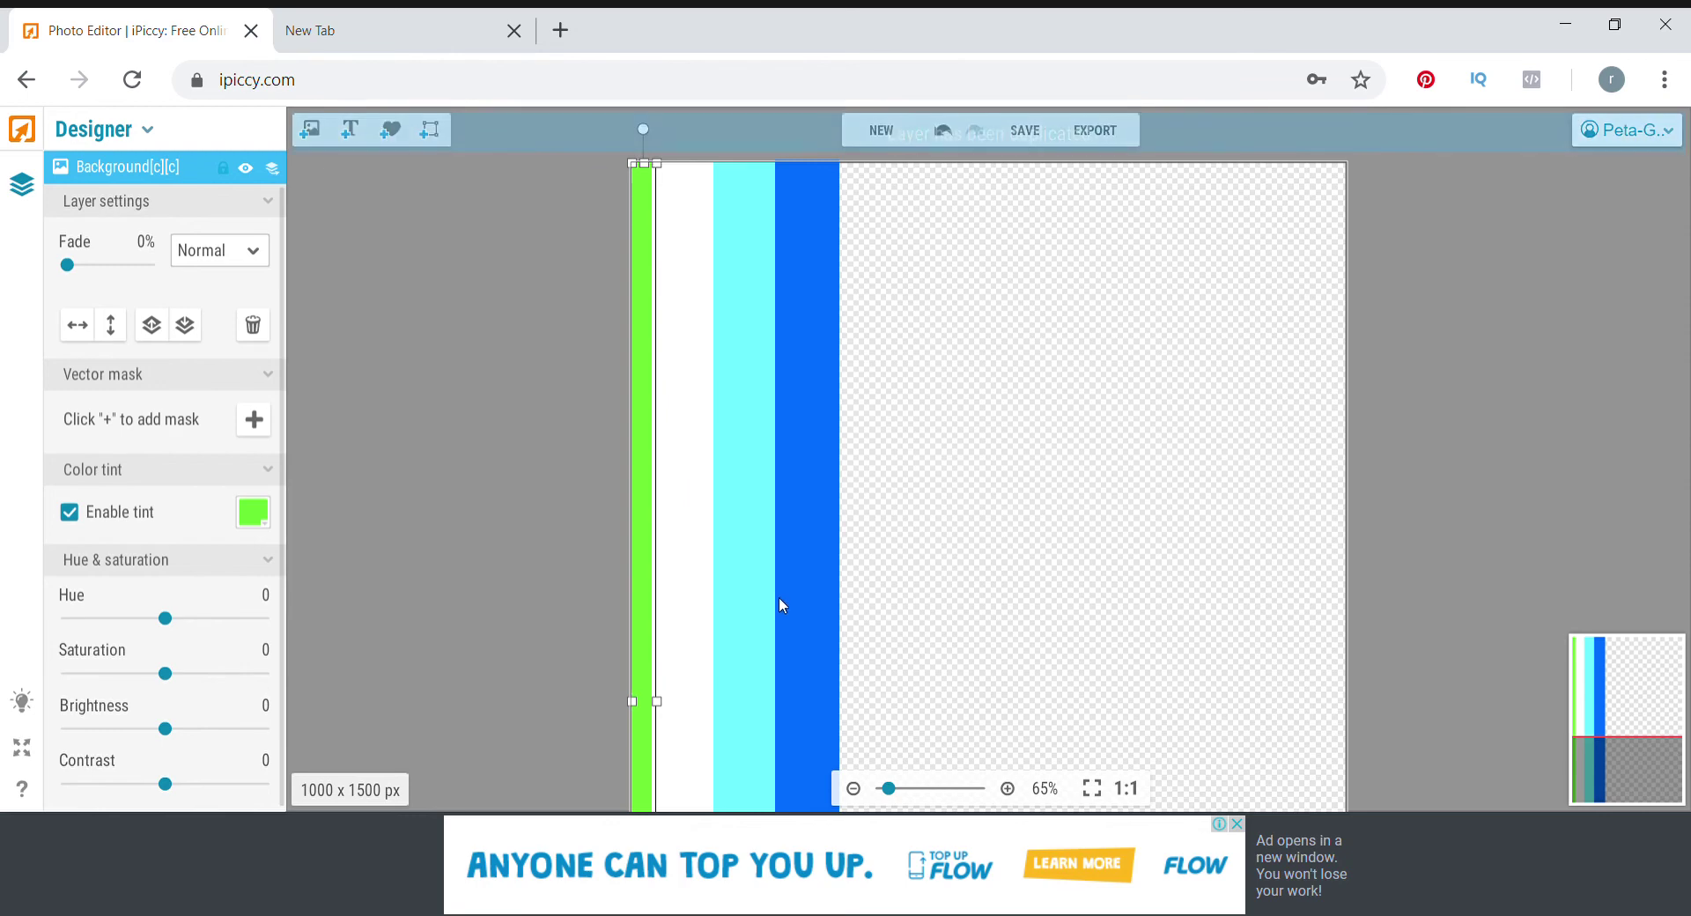
pyautogui.hotkey('ctrl', 'd')
# Step: Duplicate the cyan stripe and the blue stripe twice each, leaving the copies stacked in place
pyautogui.click(739, 582)
pyautogui.hotkey('ctrl', 'd')
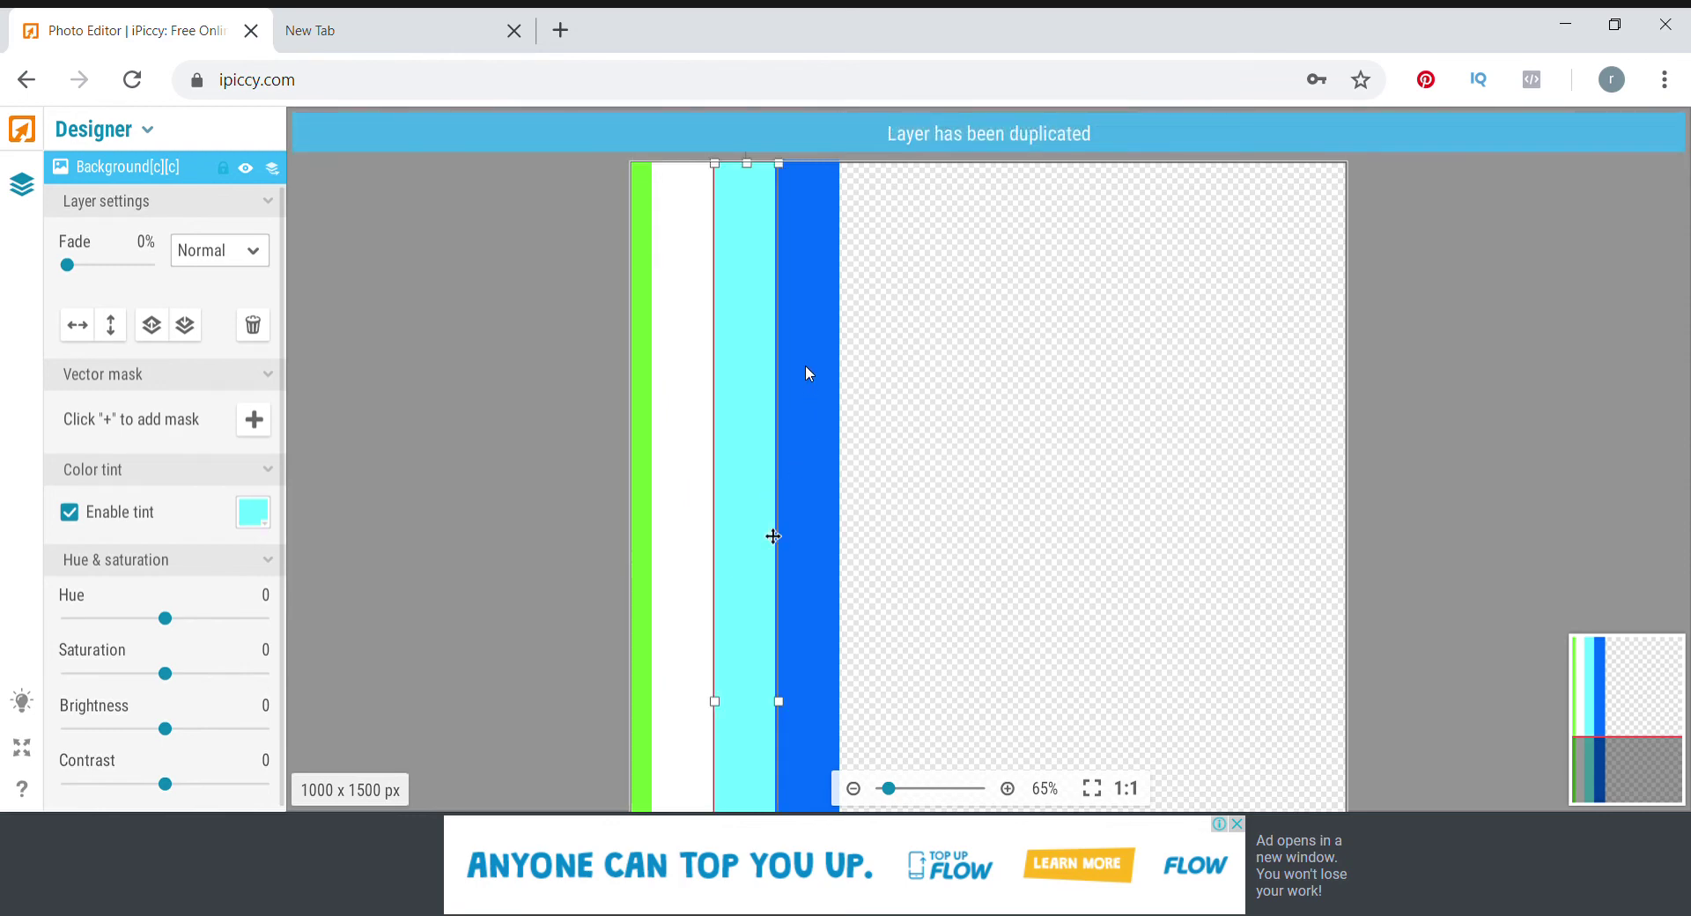
pyautogui.hotkey('ctrl', 'd')
pyautogui.click(804, 590)
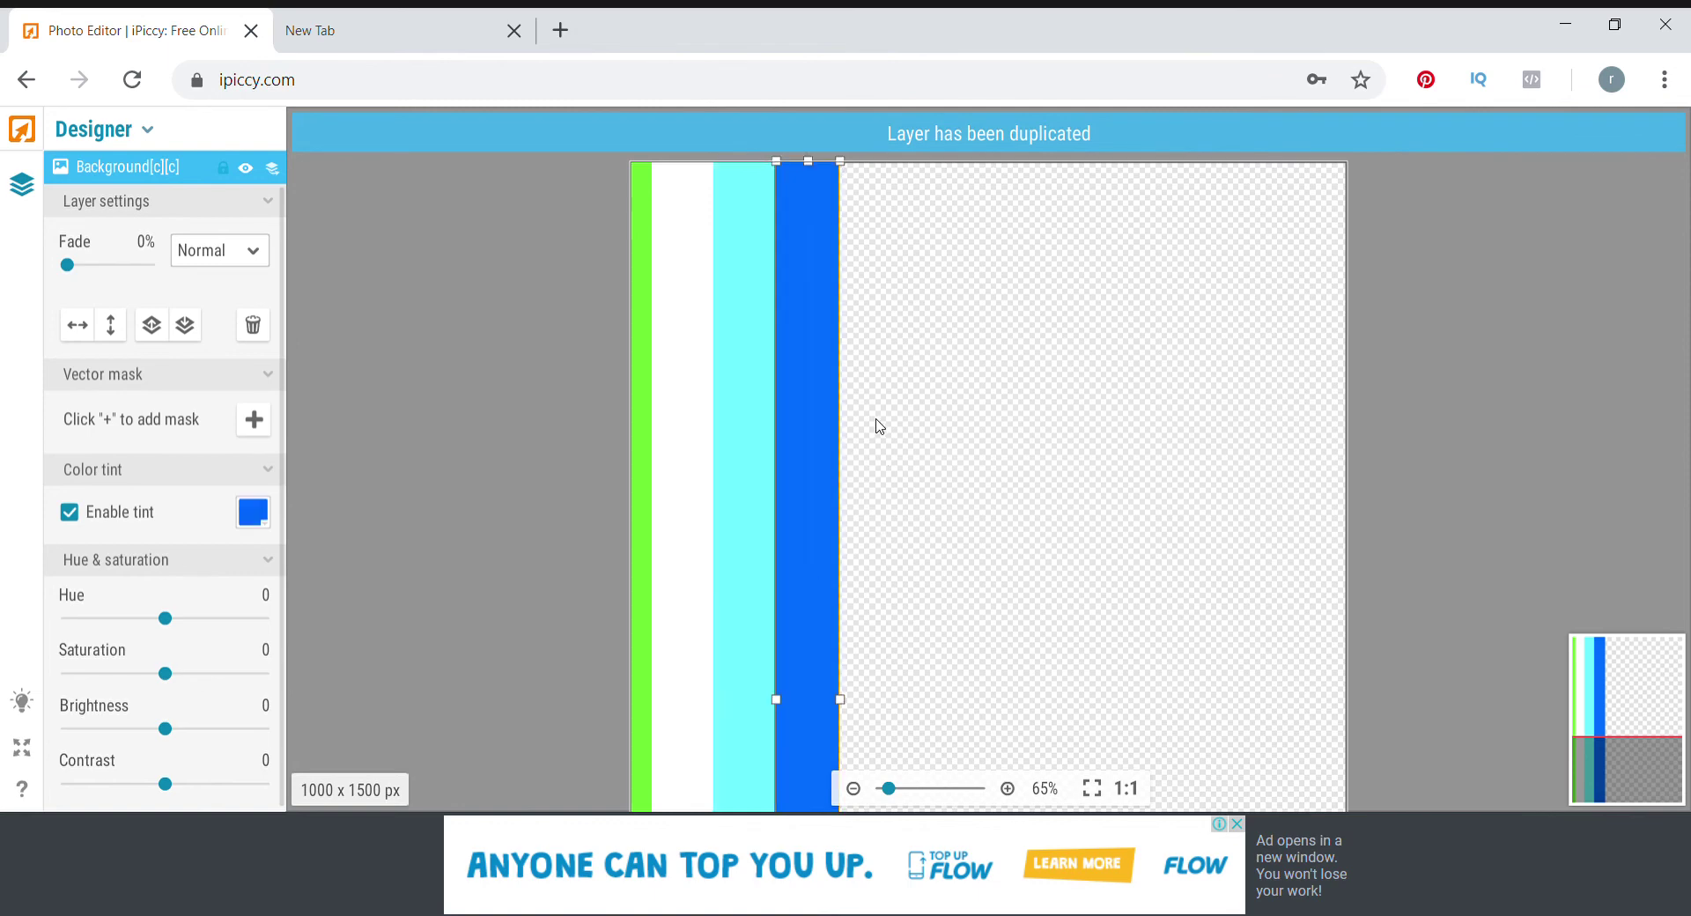
pyautogui.hotkey('ctrl', 'd')
pyautogui.hotkey('ctrl', 'd')
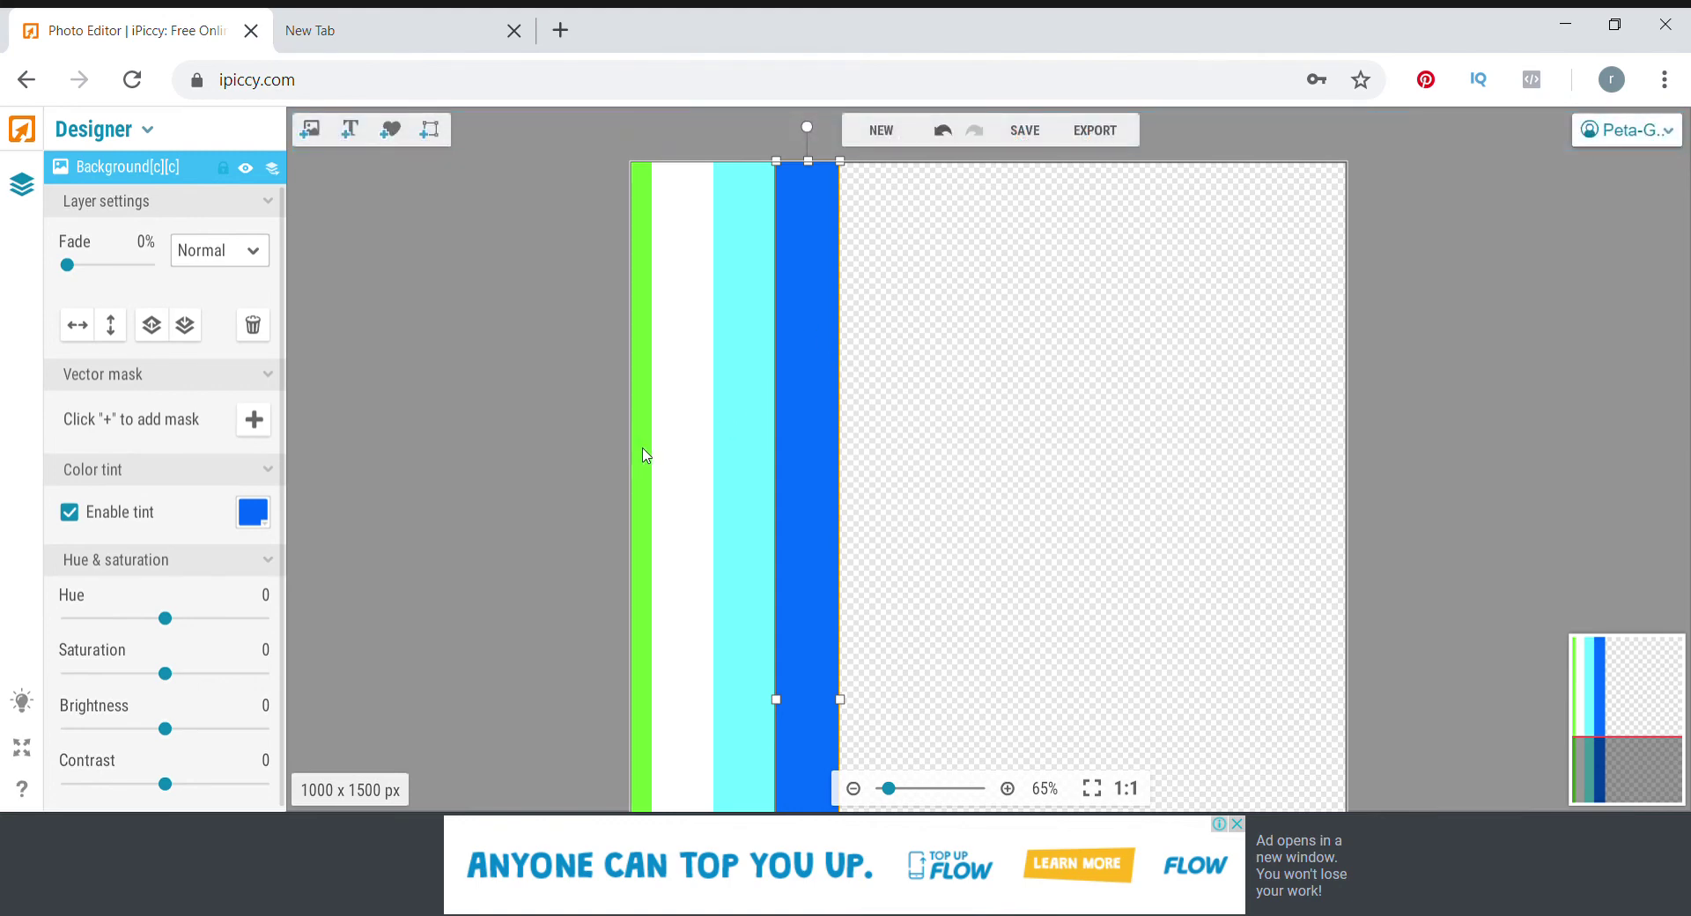
# Step: Move one copy each of the green, white, cyan and blue stripes beside the original set, edge to edge in the same order
pyautogui.click(643, 545)
pyautogui.moveTo(644, 541); pyautogui.dragTo(847, 536)
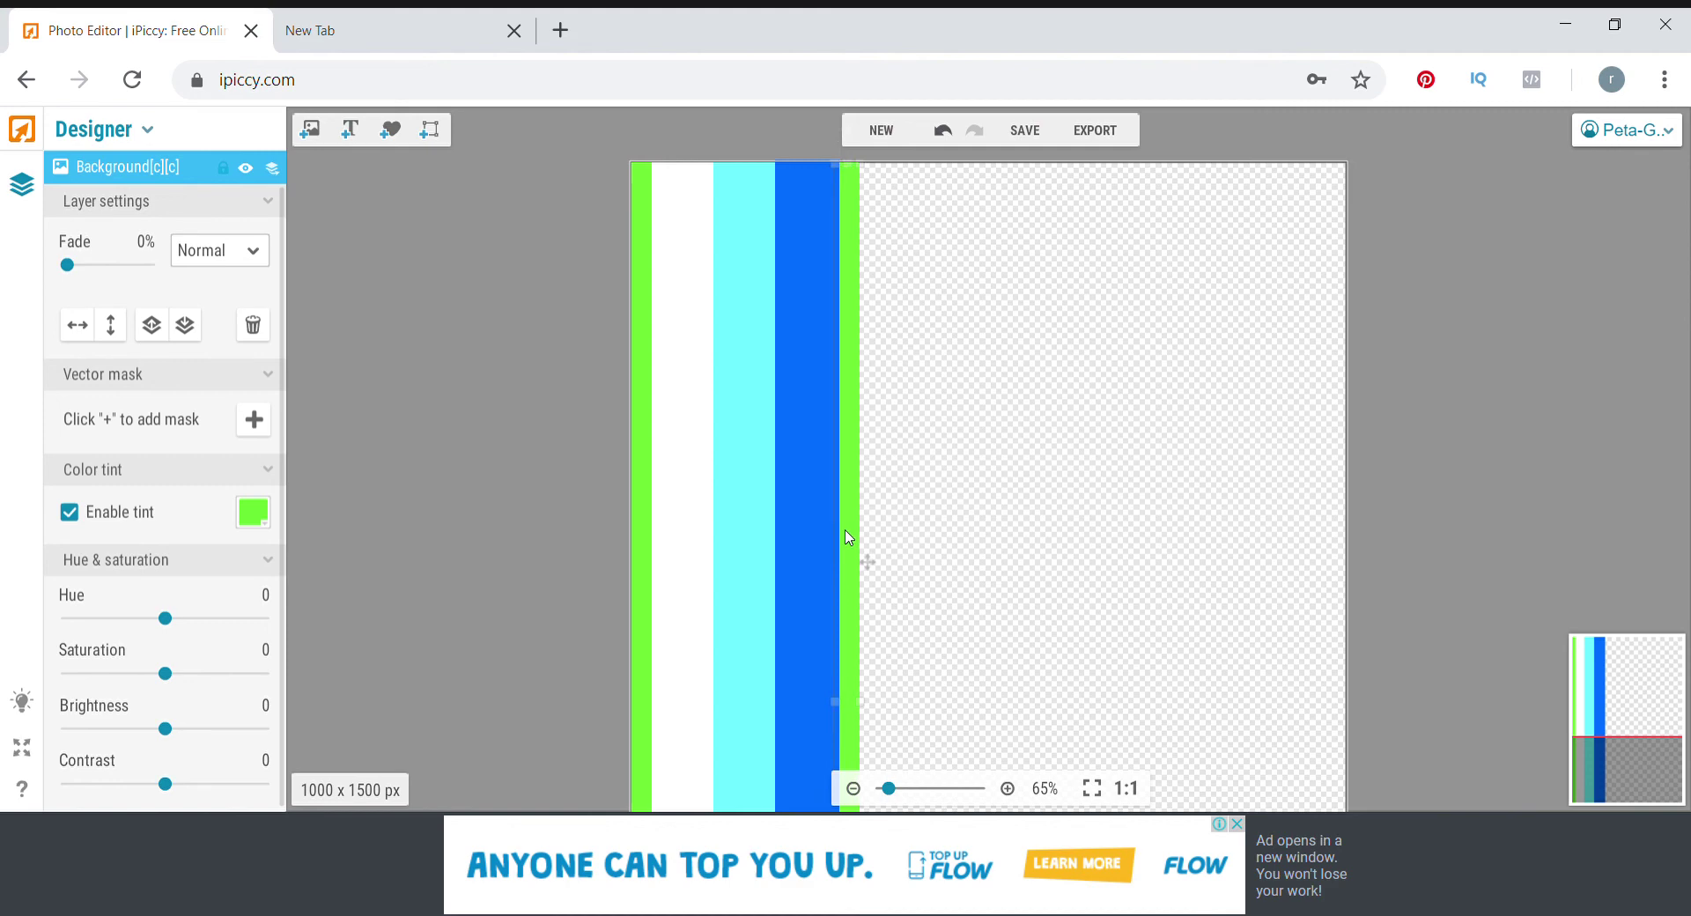
pyautogui.click(272, 169)
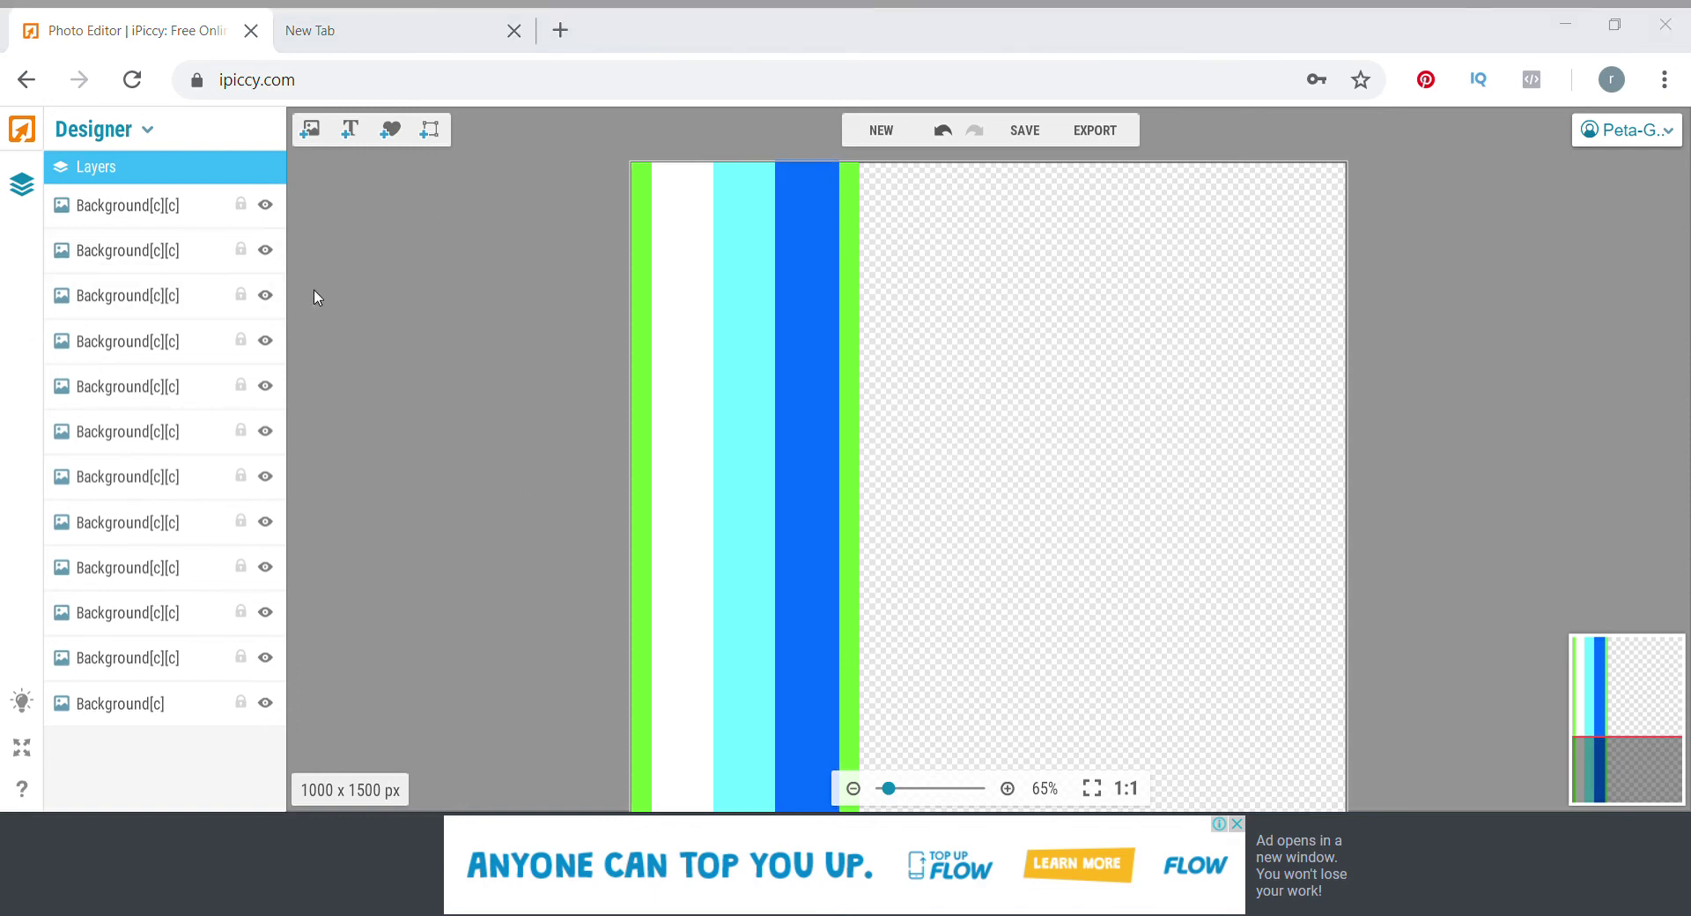
pyautogui.click(691, 312)
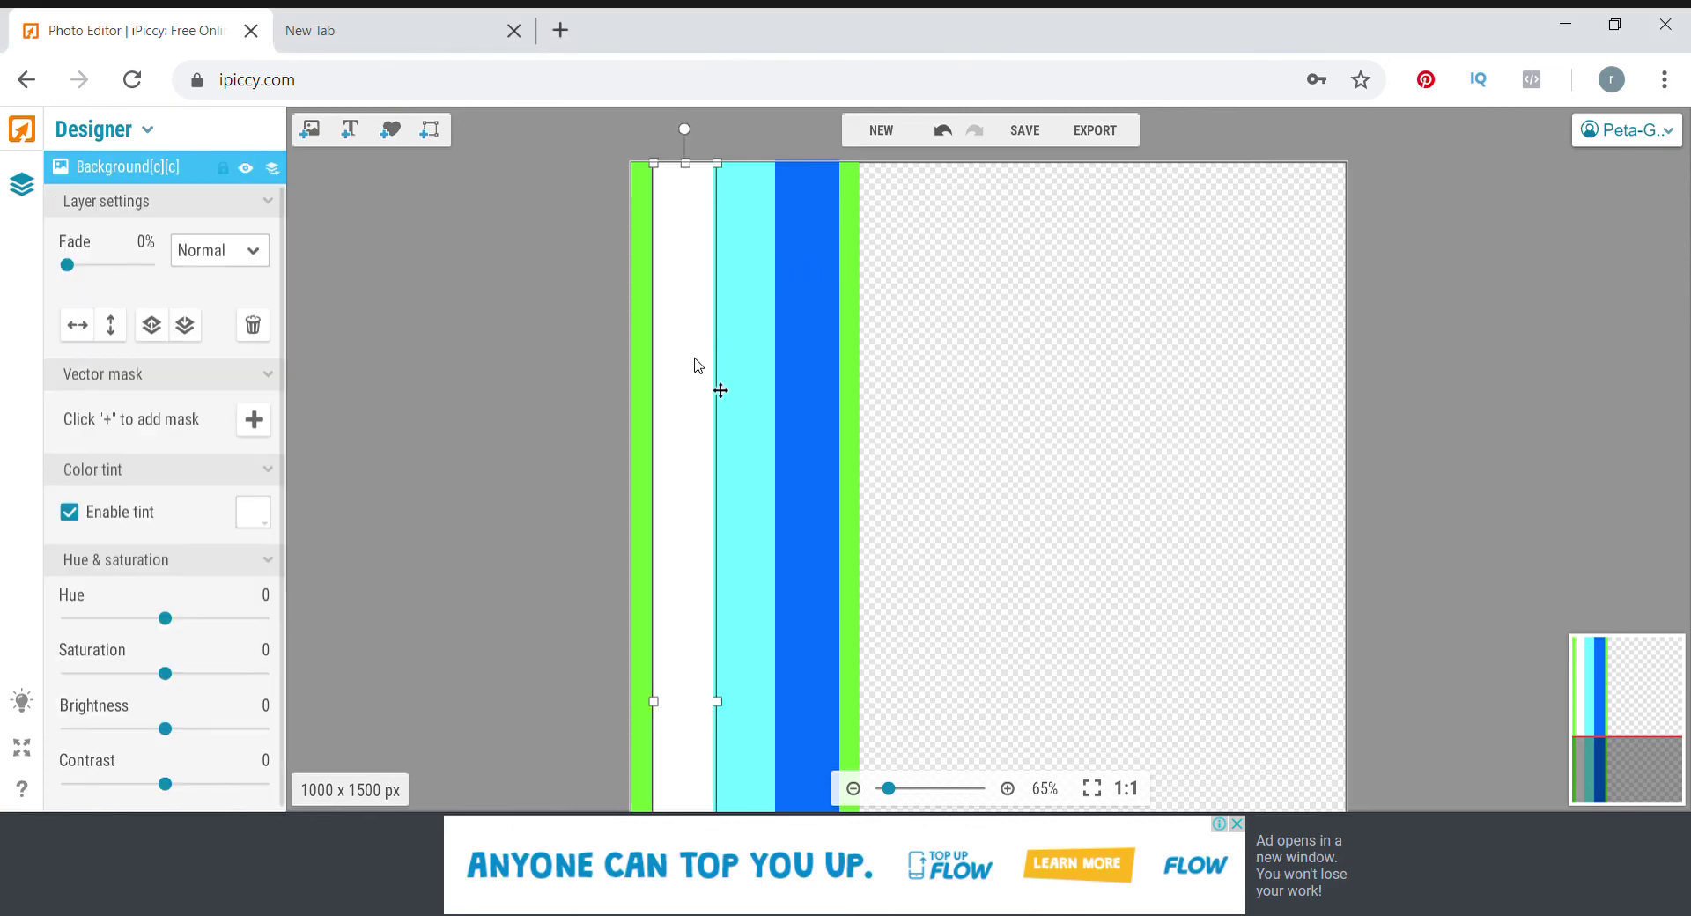
pyautogui.moveTo(679, 359); pyautogui.dragTo(886, 366)
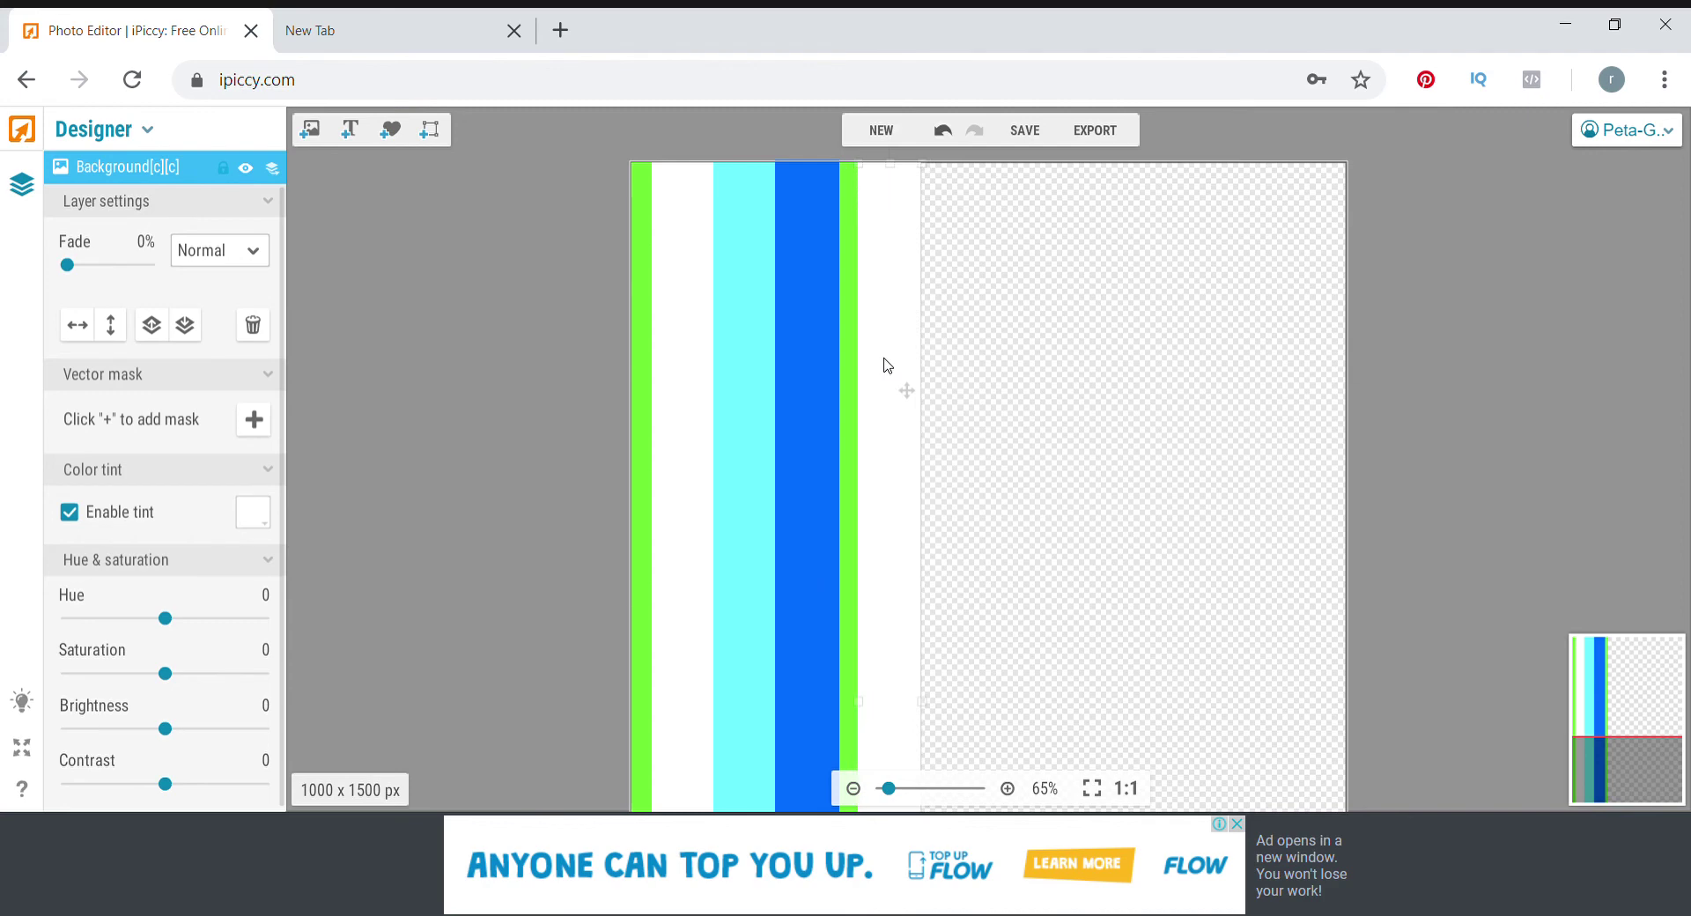
pyautogui.moveTo(731, 414); pyautogui.dragTo(936, 421)
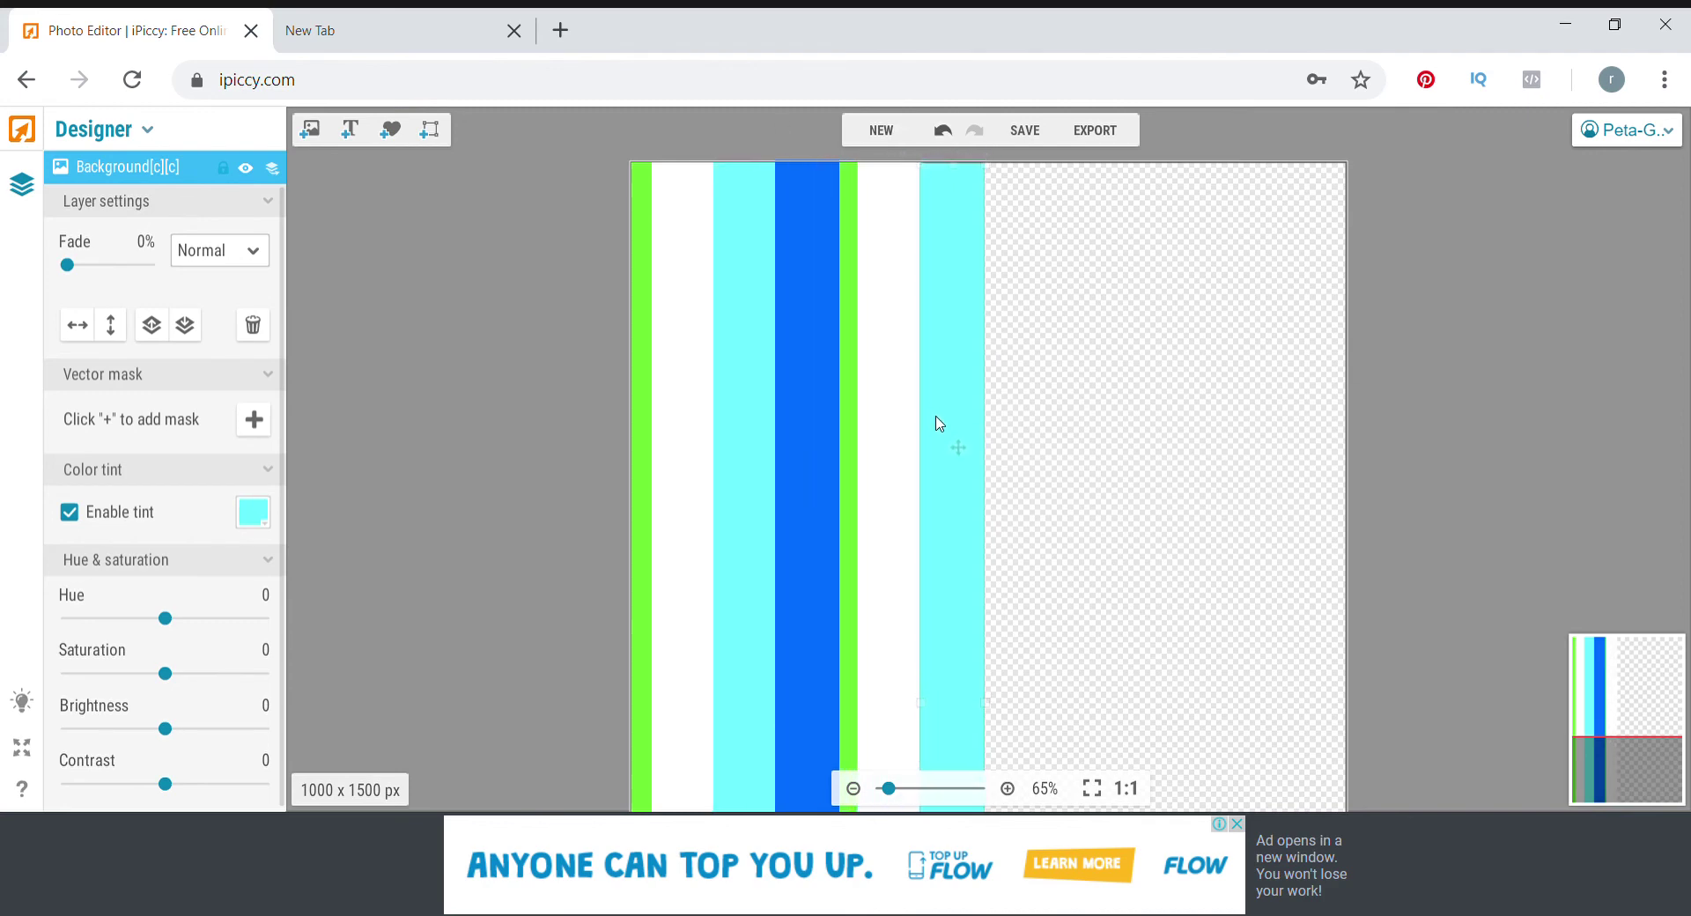
pyautogui.moveTo(796, 432); pyautogui.dragTo(1004, 440)
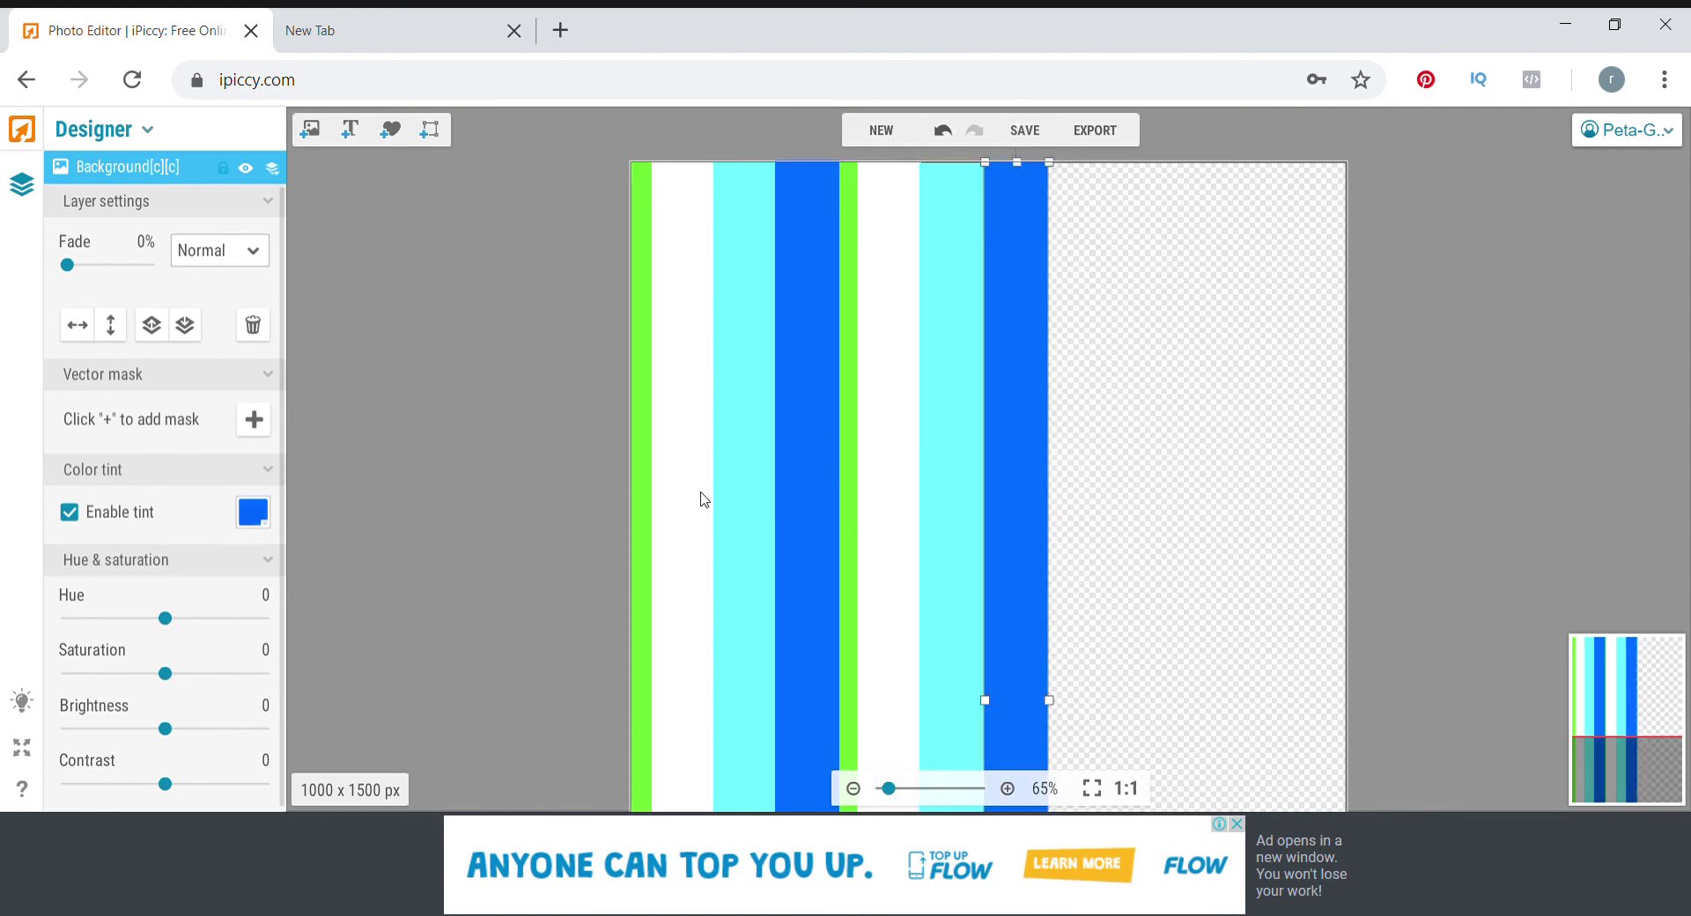
# Step: Start a third stripe set by moving the remaining green and white copies against the second set's blue stripe
pyautogui.click(650, 513)
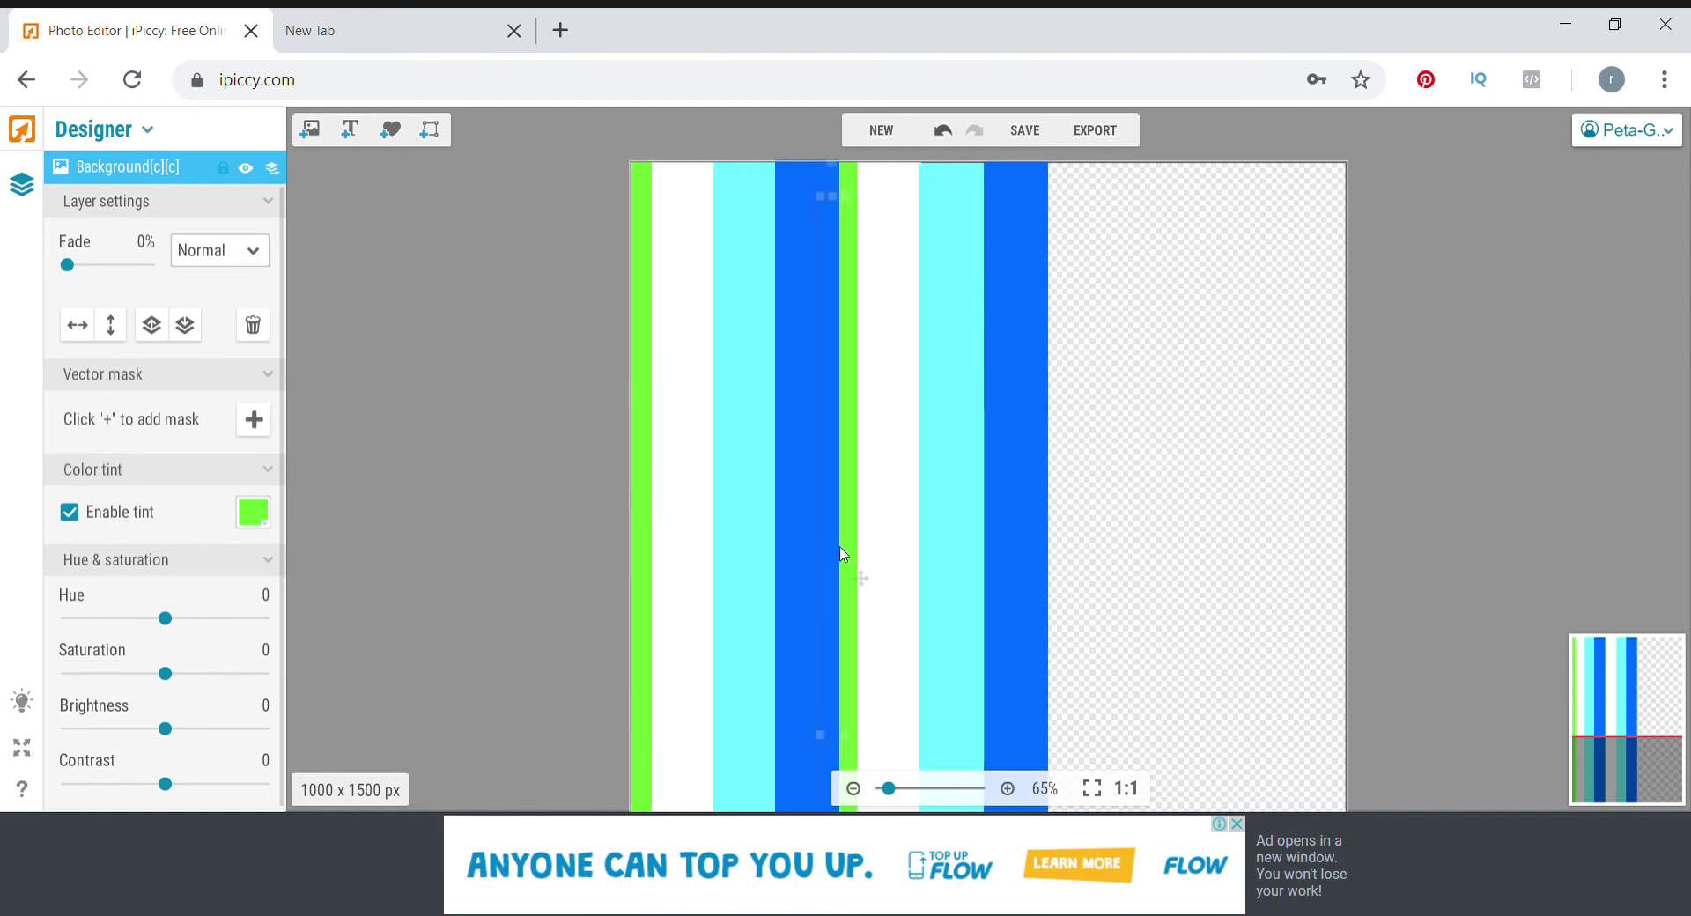
pyautogui.moveTo(1016, 553); pyautogui.dragTo(1068, 520)
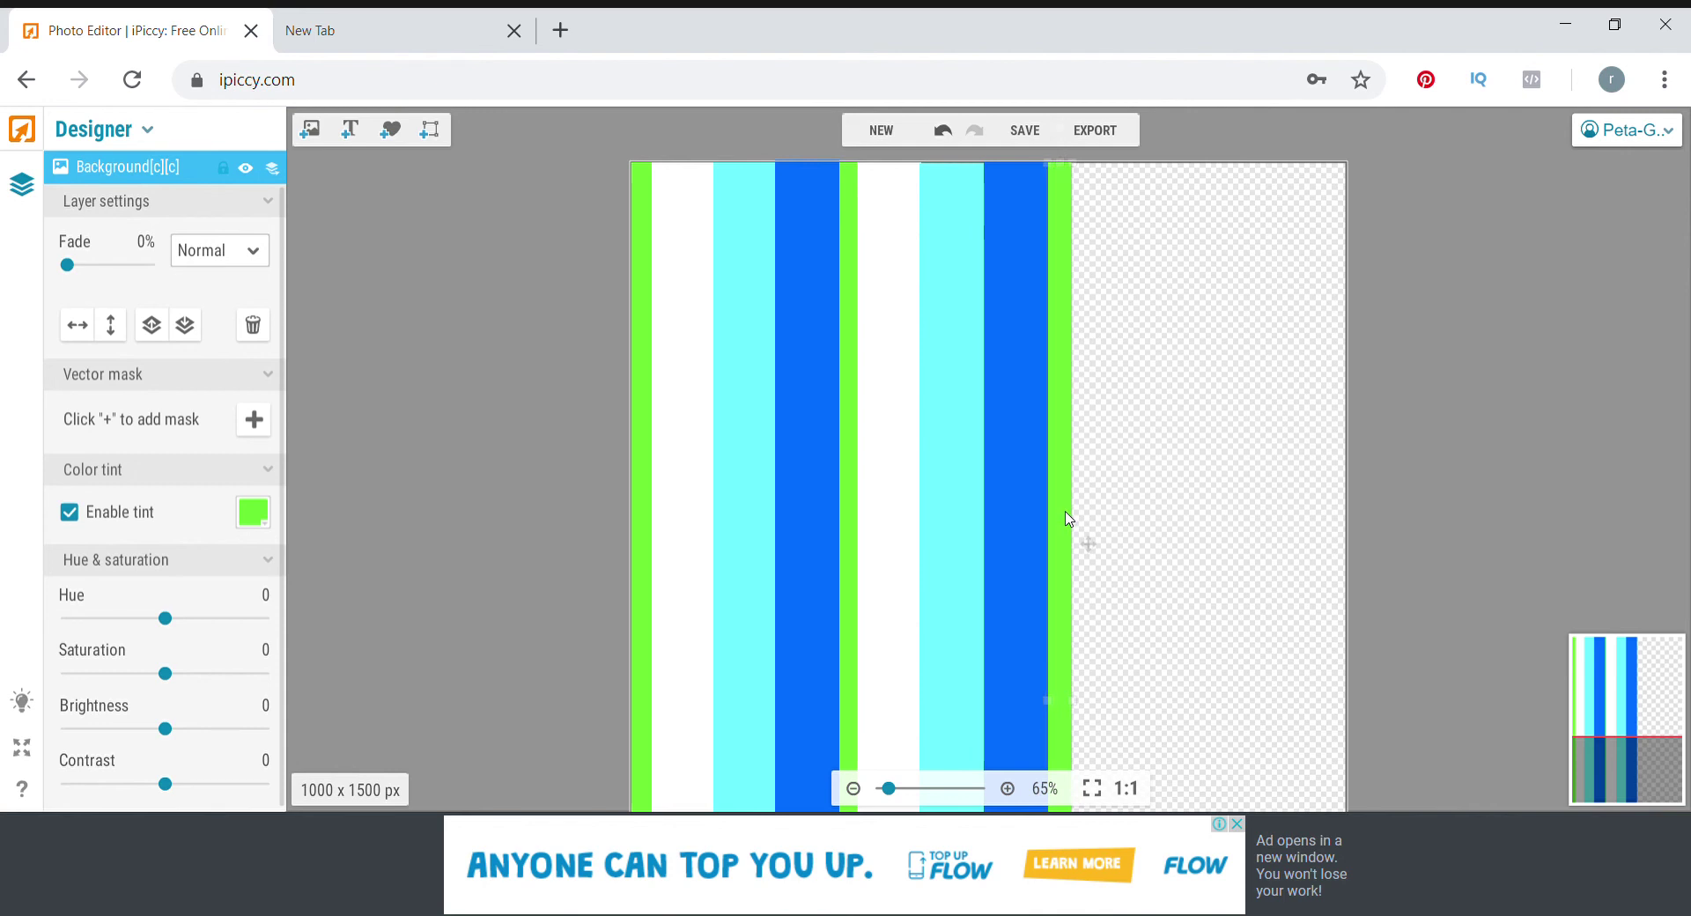
pyautogui.click(673, 475)
pyautogui.moveTo(675, 475); pyautogui.dragTo(825, 480)
pyautogui.moveTo(970, 518); pyautogui.dragTo(1094, 476)
# Step: Move the remaining cyan and blue copies next to the third white stripe so that they meet edge to edge
pyautogui.click(747, 539)
pyautogui.moveTo(747, 538); pyautogui.dragTo(1167, 546)
pyautogui.click(801, 546)
pyautogui.moveTo(801, 546); pyautogui.dragTo(1218, 552)
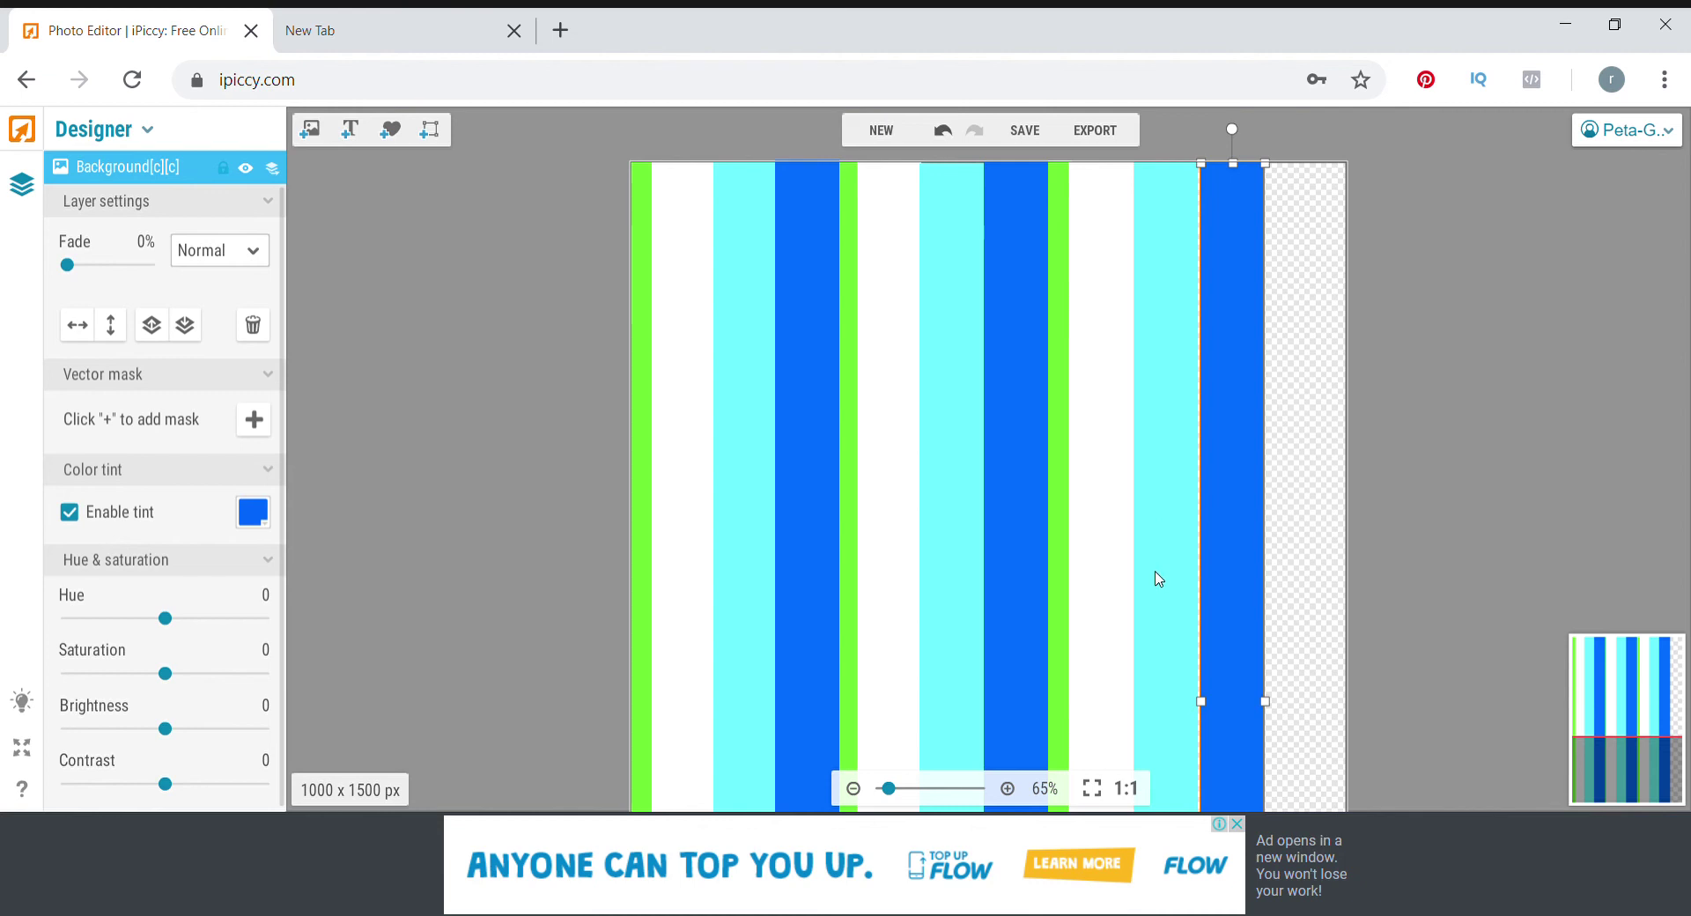
pyautogui.moveTo(1234, 546); pyautogui.dragTo(1228, 546)
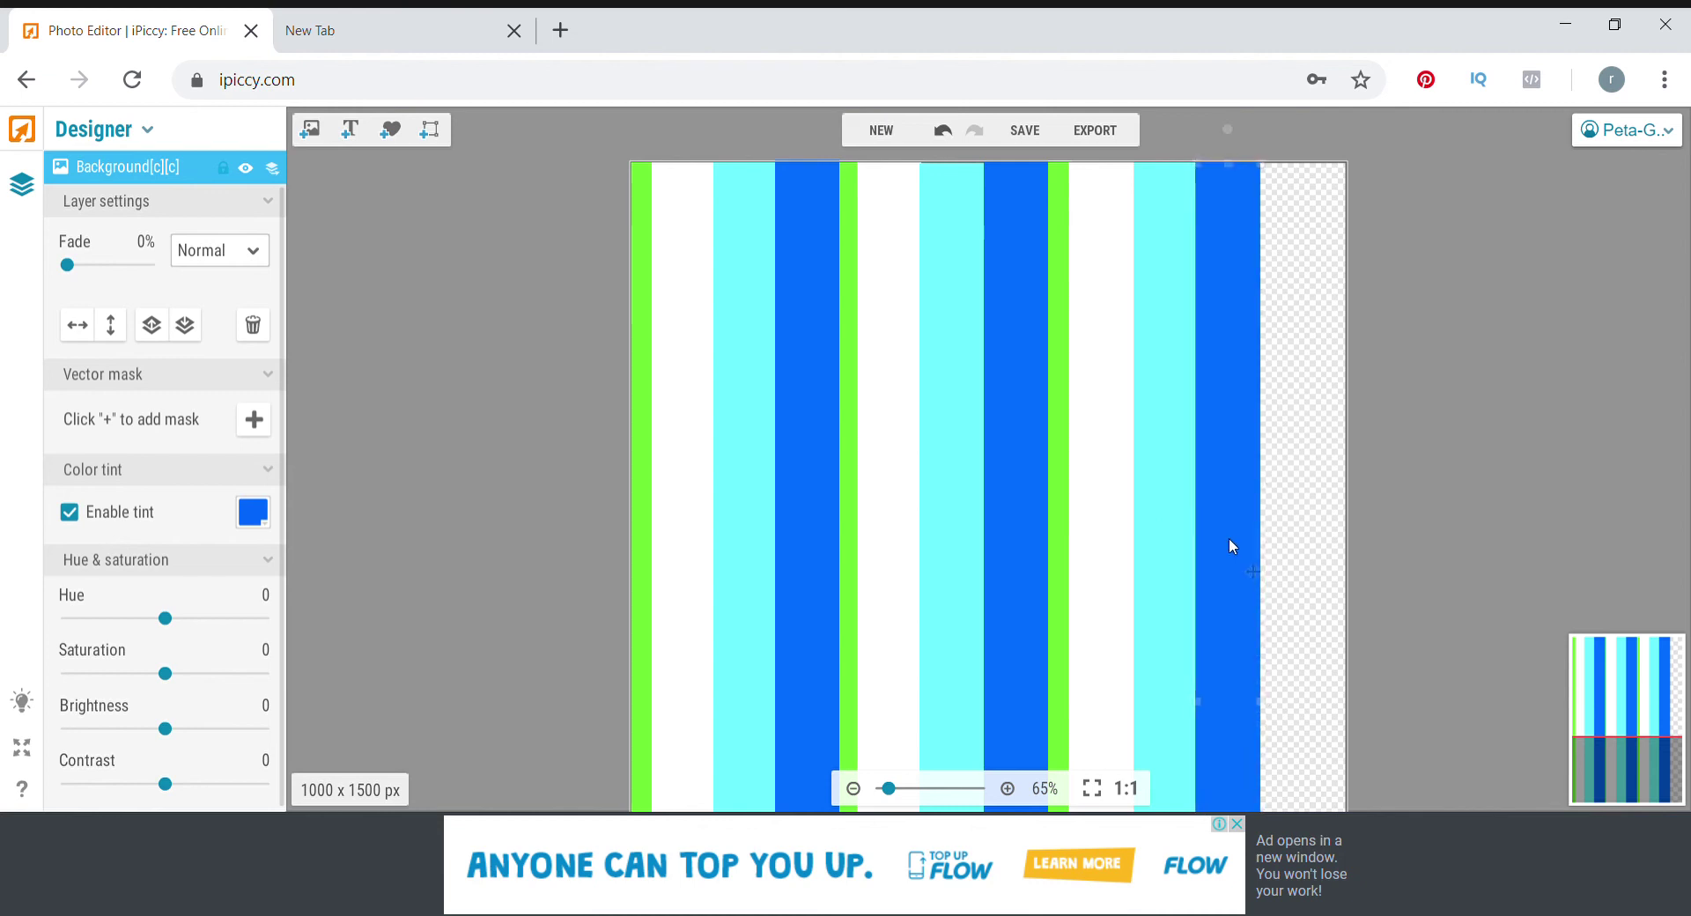
# Step: Duplicate the third set's green and white stripes and place the copies after the last blue stripe to fill the remaining canvas width
pyautogui.click(1060, 547)
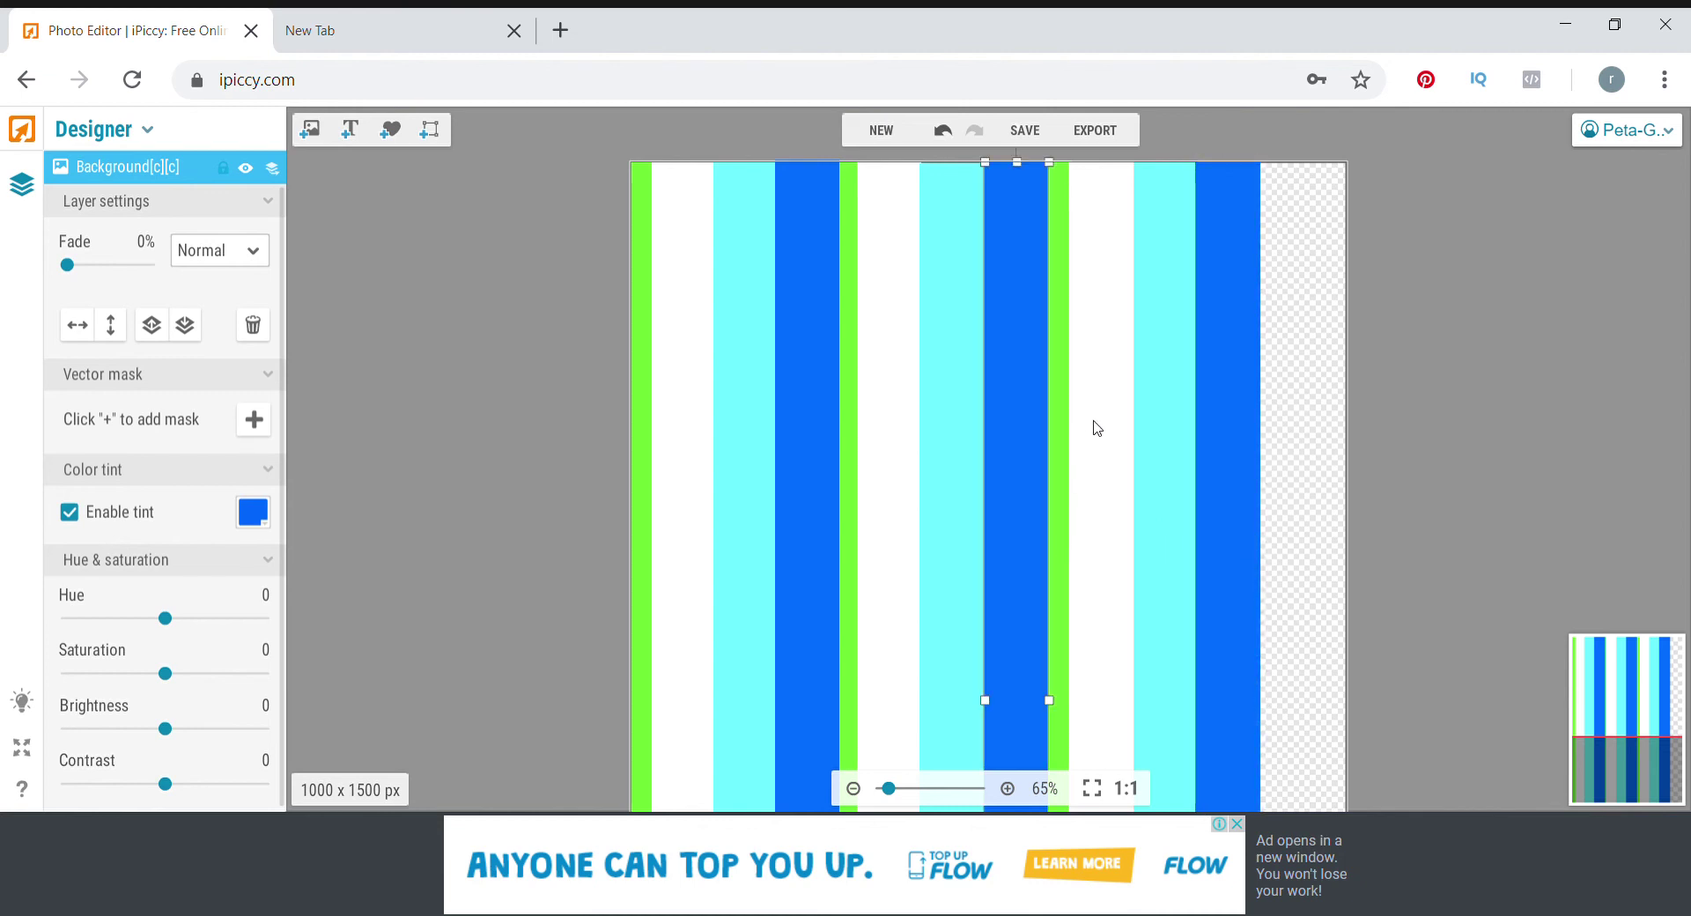
pyautogui.click(1059, 610)
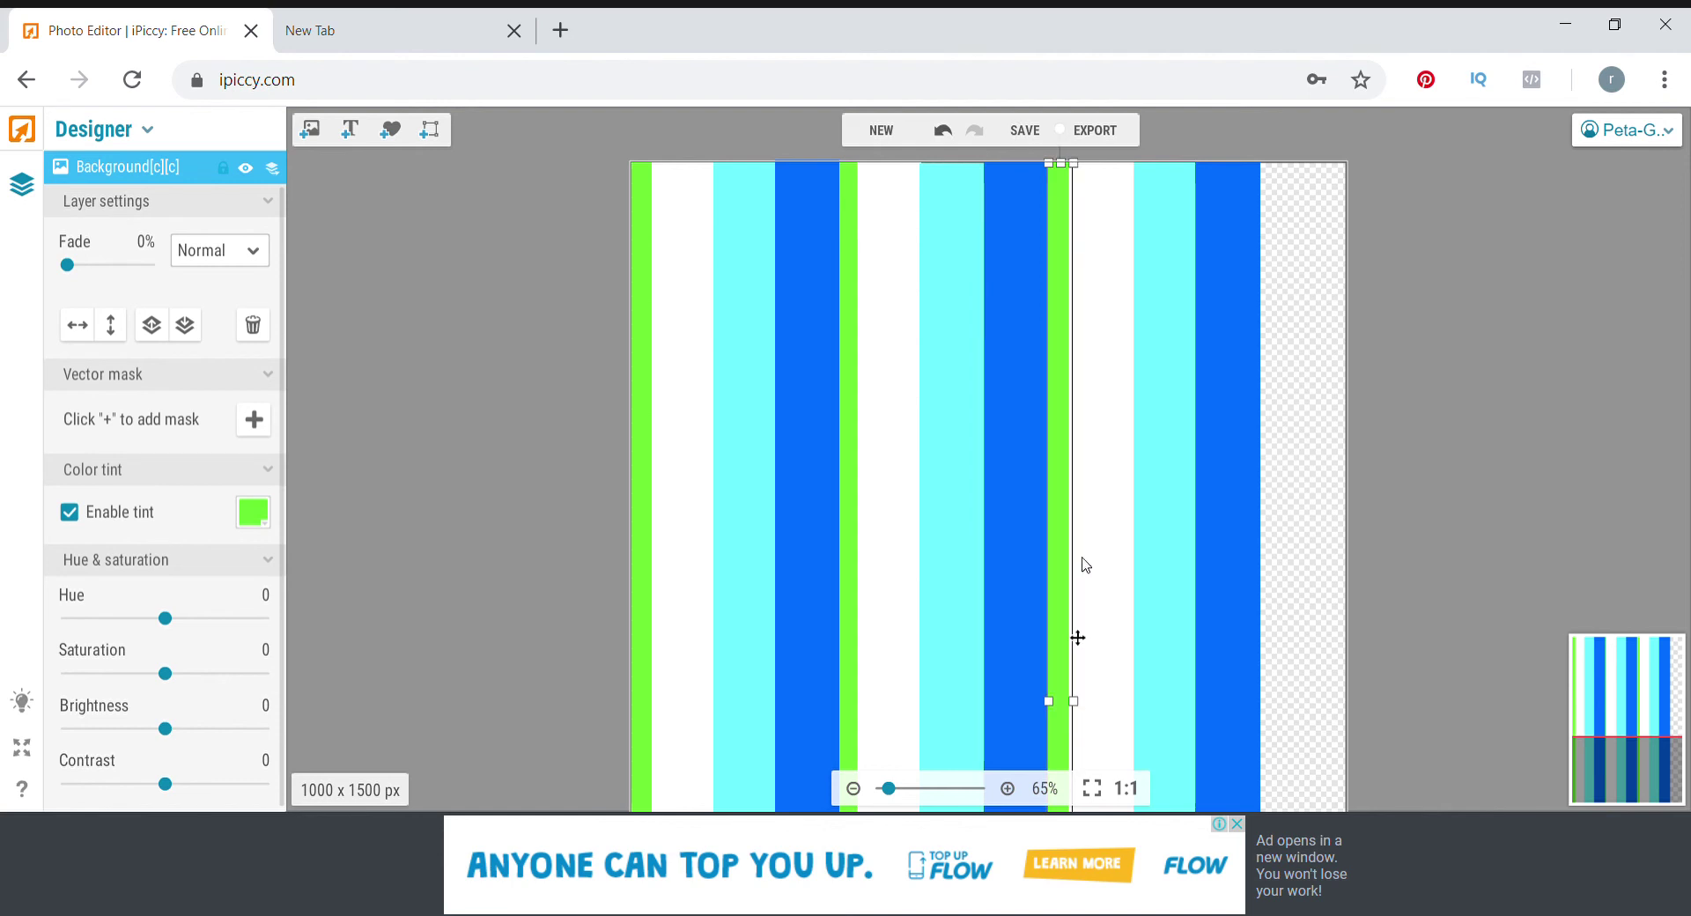
pyautogui.hotkey('ctrl', 'd')
pyautogui.moveTo(1084, 548); pyautogui.dragTo(1264, 547)
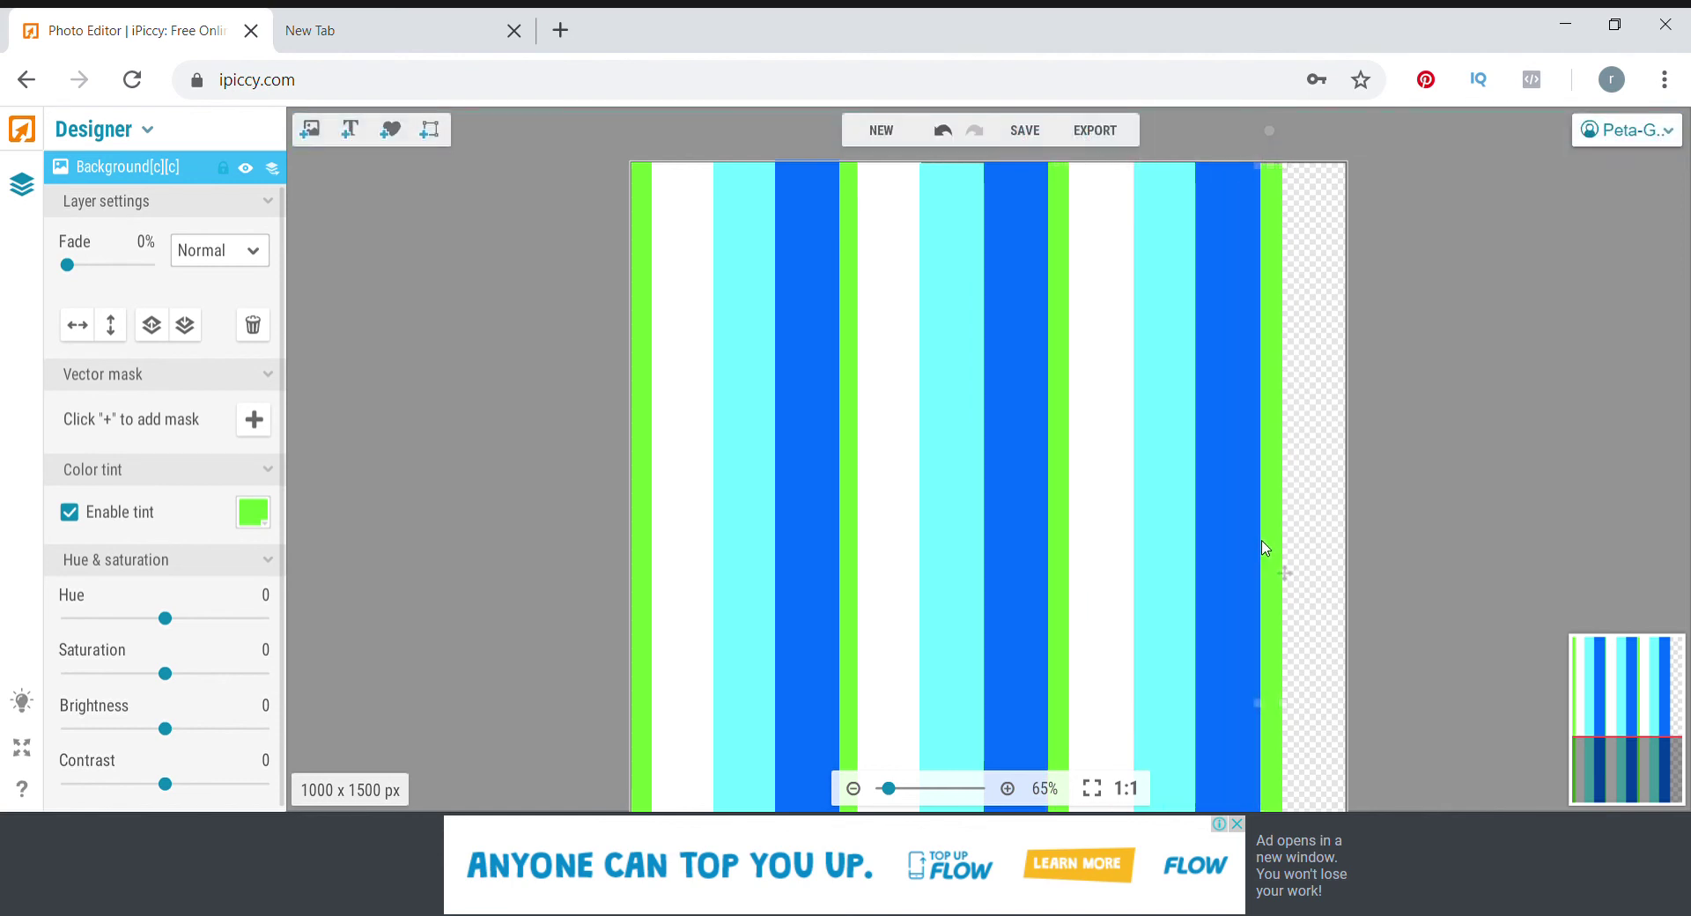
pyautogui.click(1111, 556)
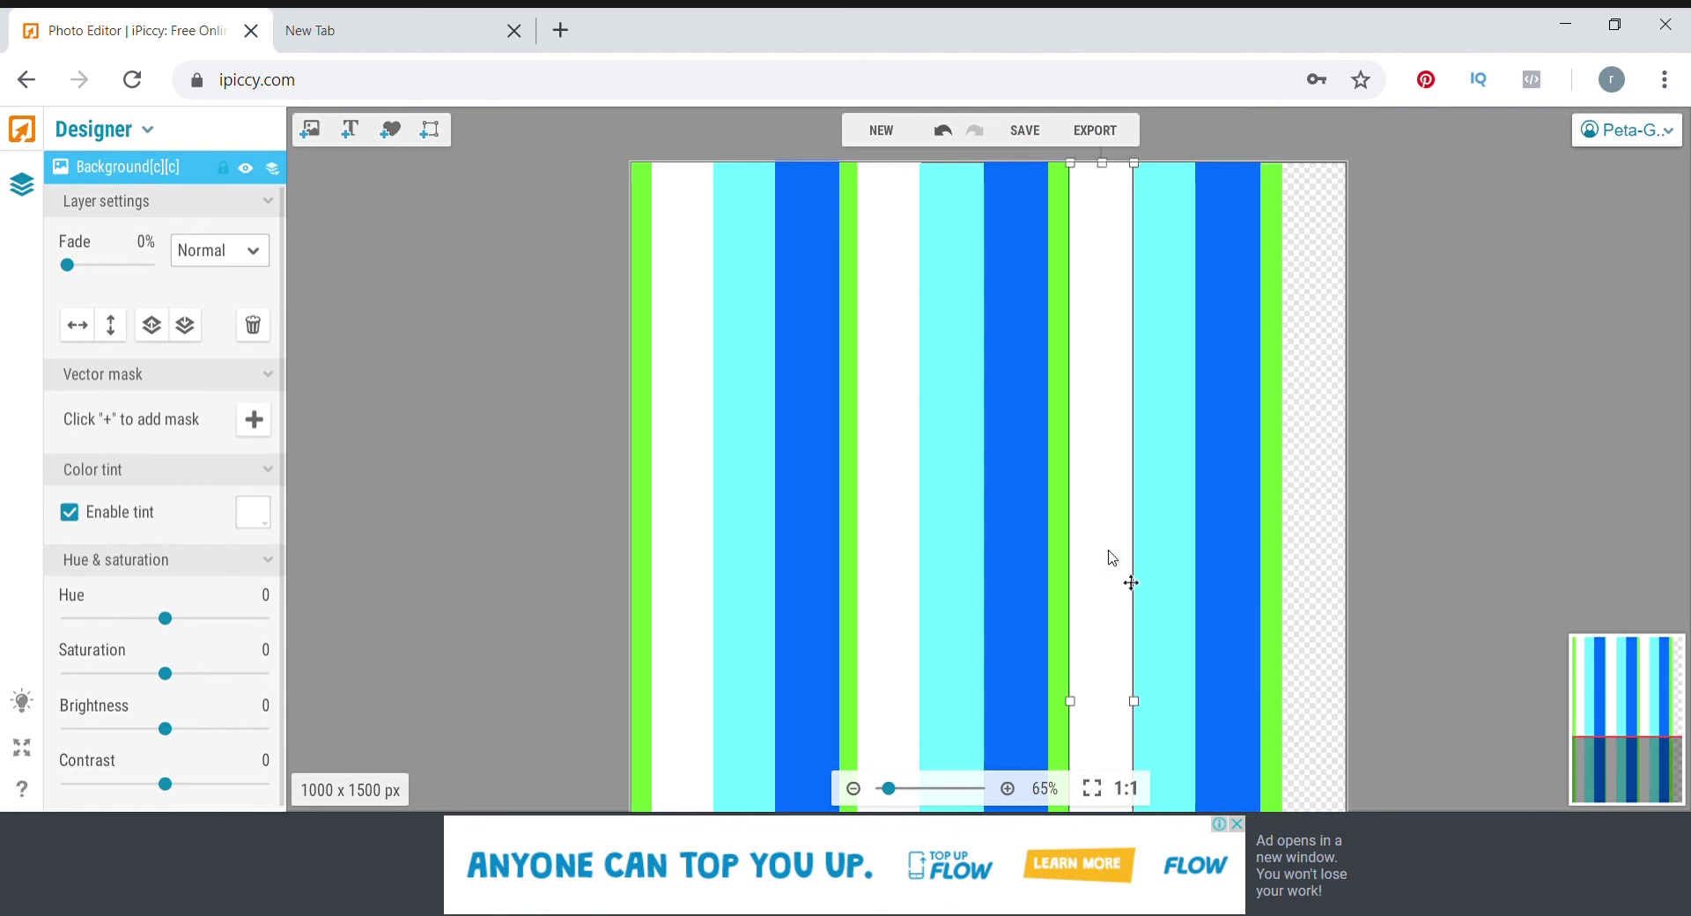
pyautogui.hotkey('ctrl', 'd')
pyautogui.moveTo(1100, 558); pyautogui.dragTo(1309, 558)
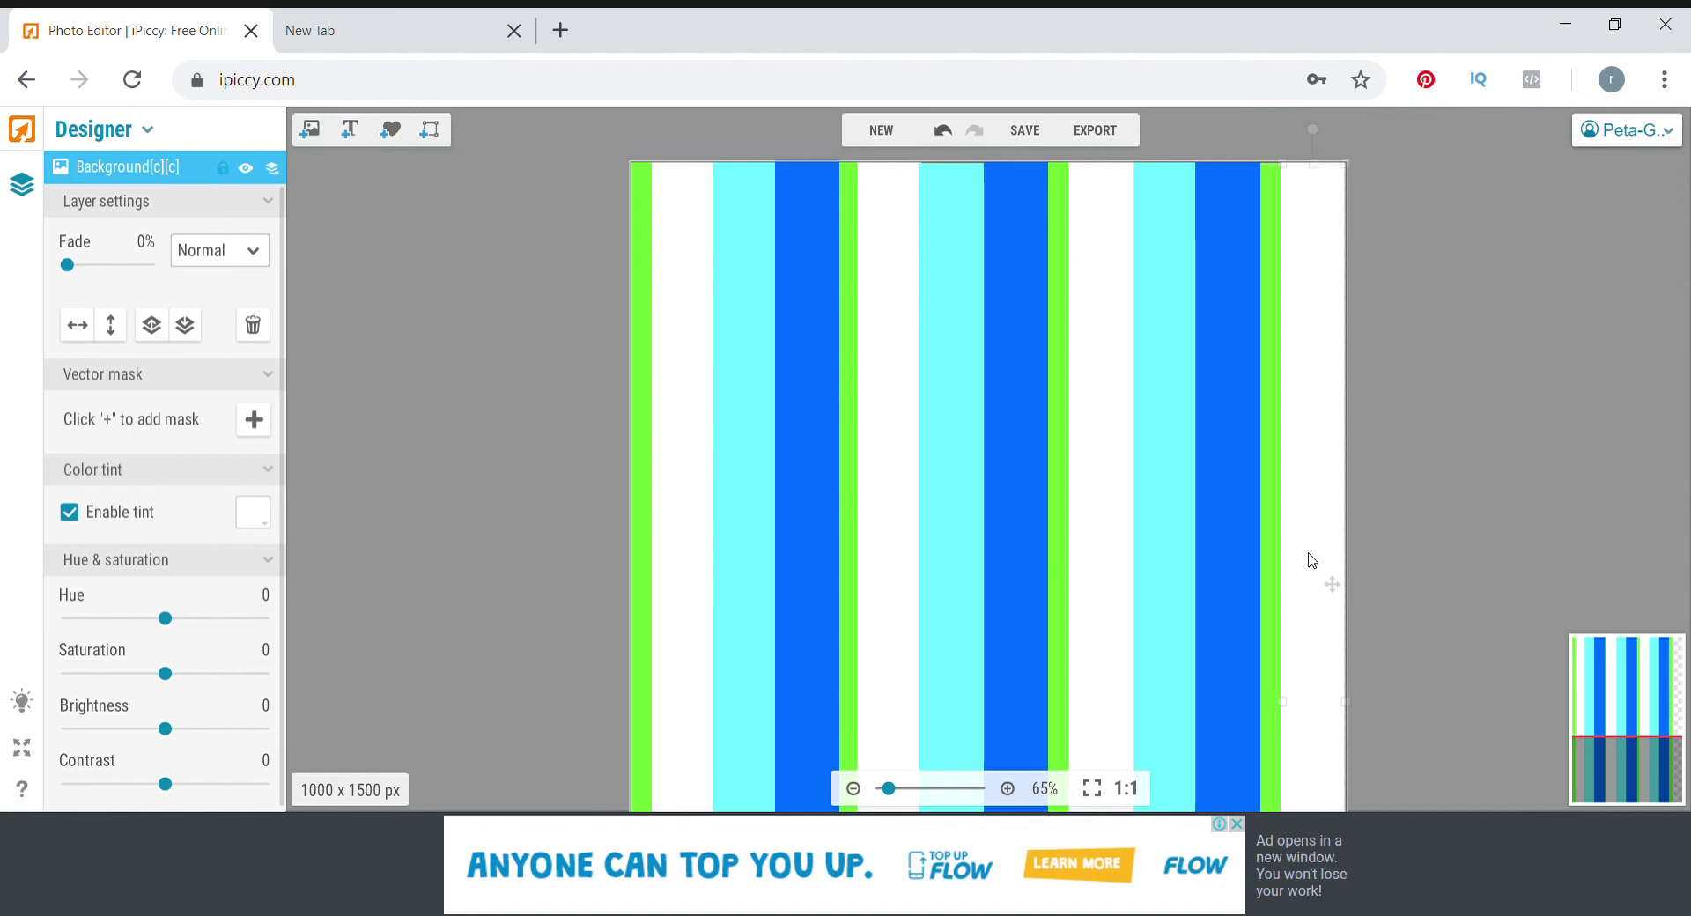
pyautogui.click(1433, 529)
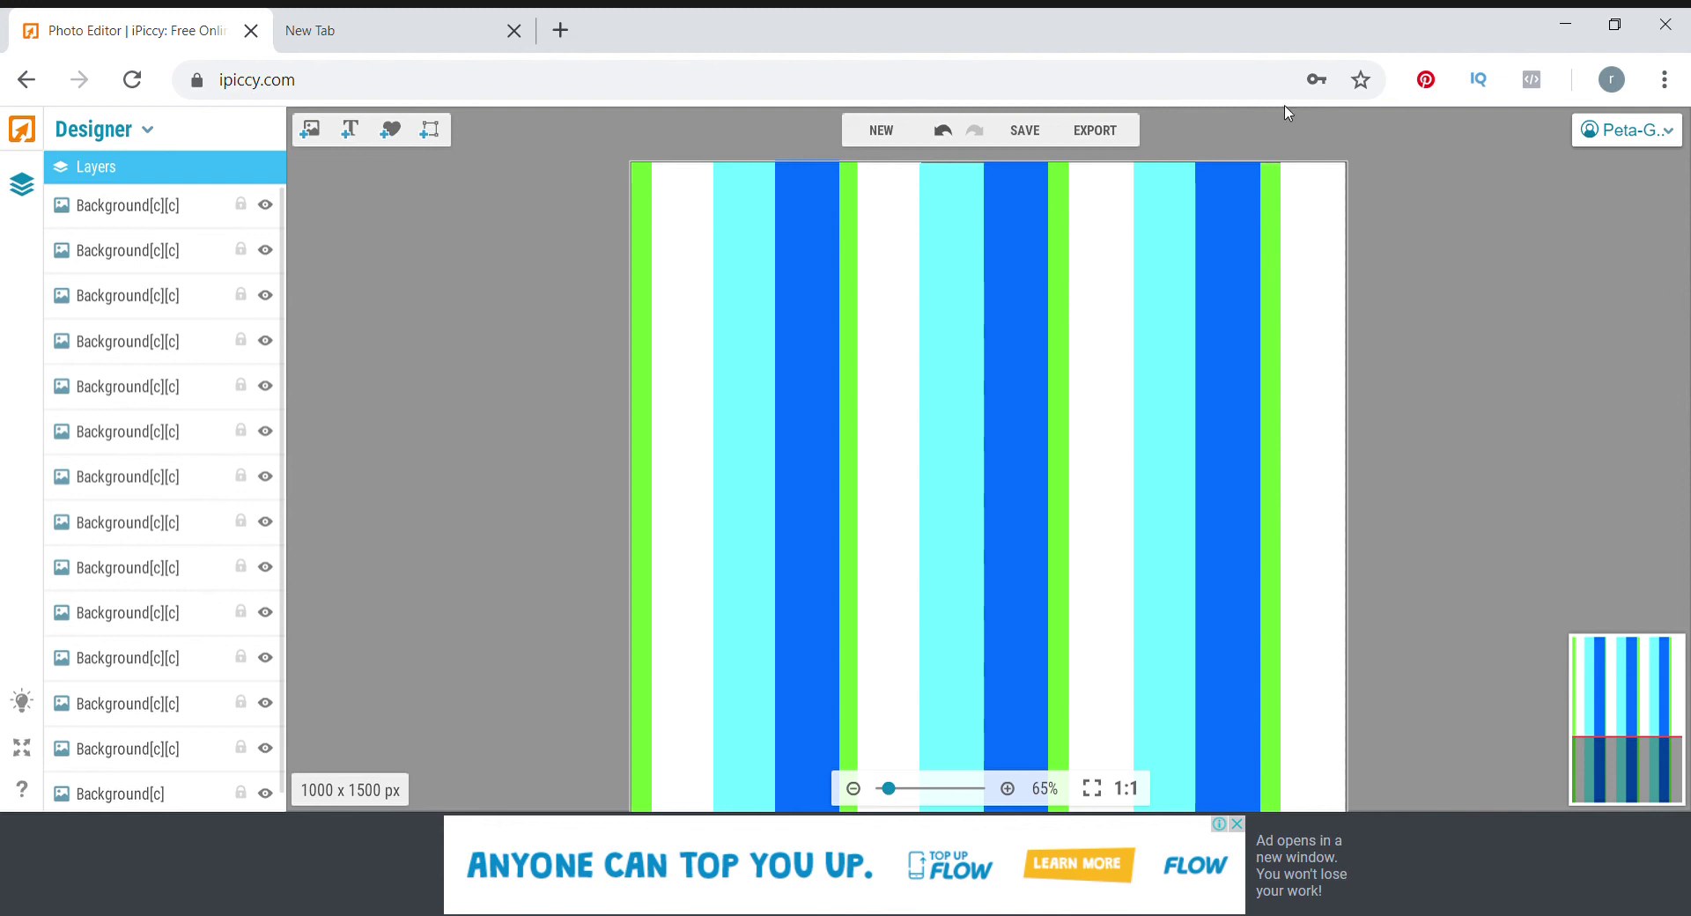
# Step: Save the design to the computer as a .jpg in Highest quality, using the person's name followed by "3rd" as file name
pyautogui.click(1029, 135)
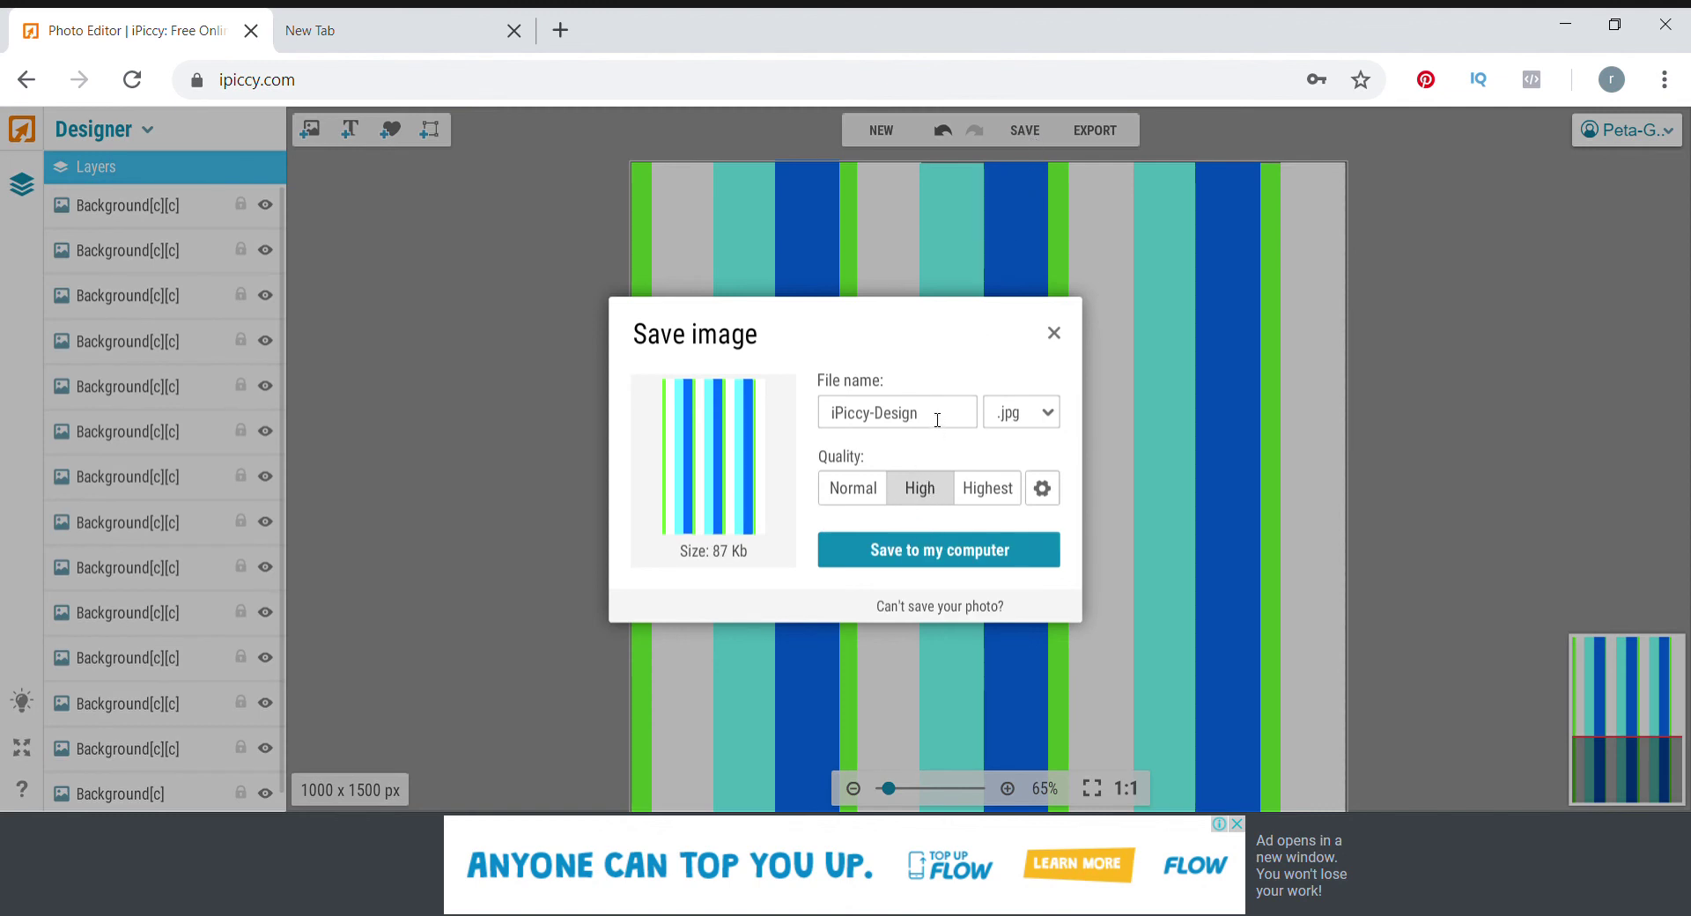
pyautogui.click(988, 497)
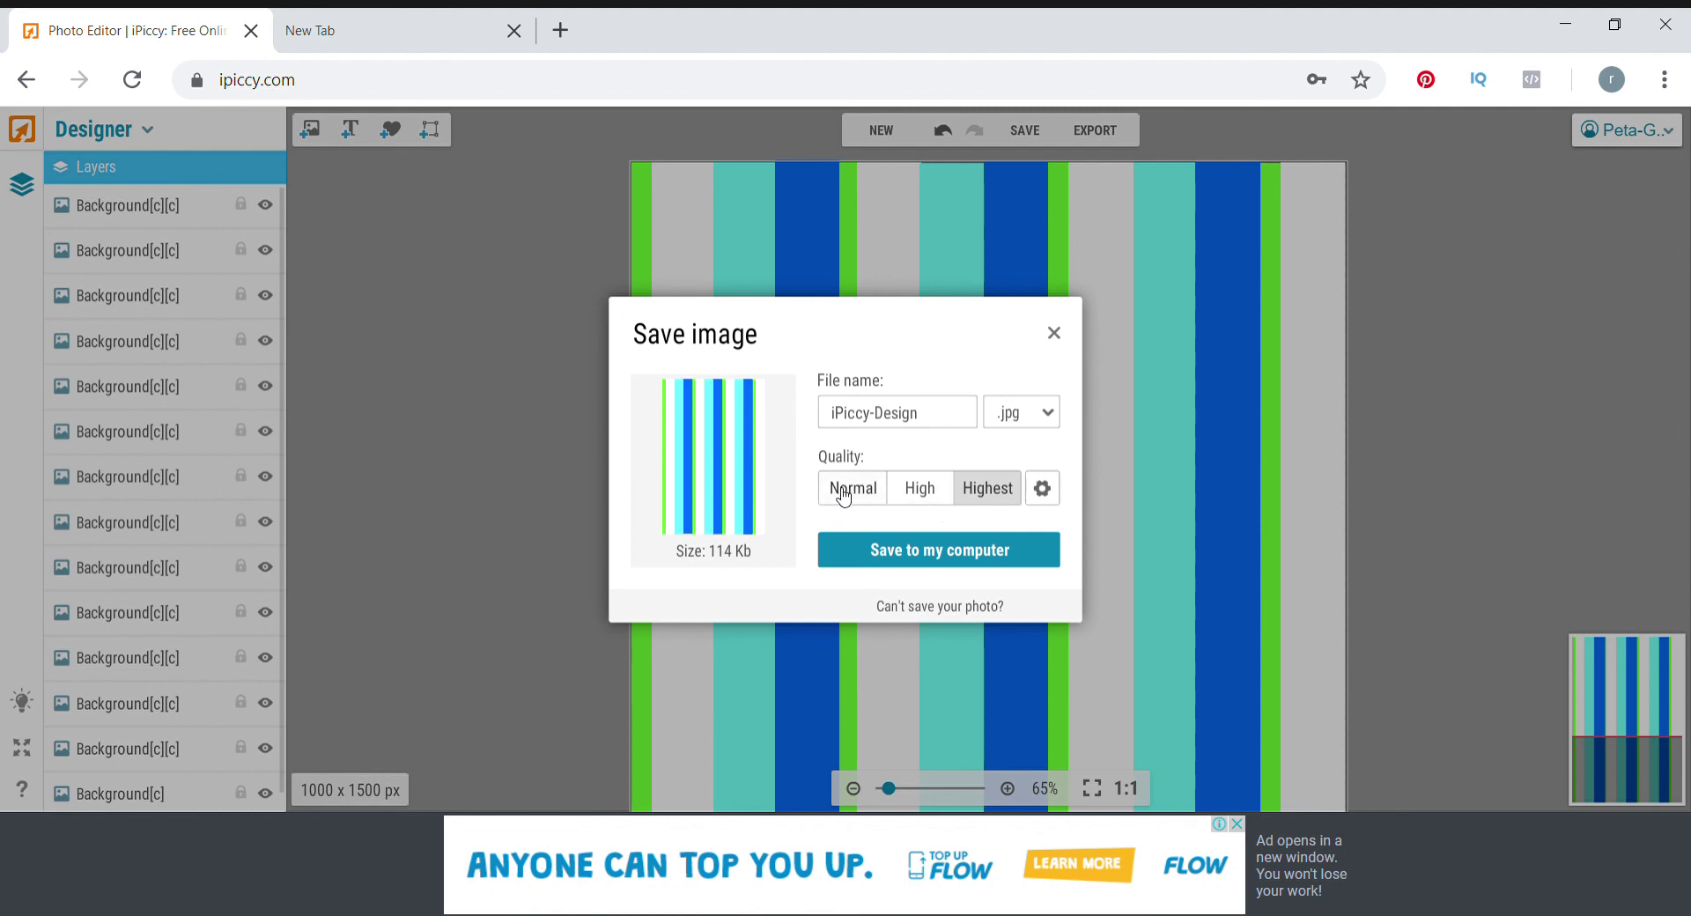
pyautogui.click(932, 419)
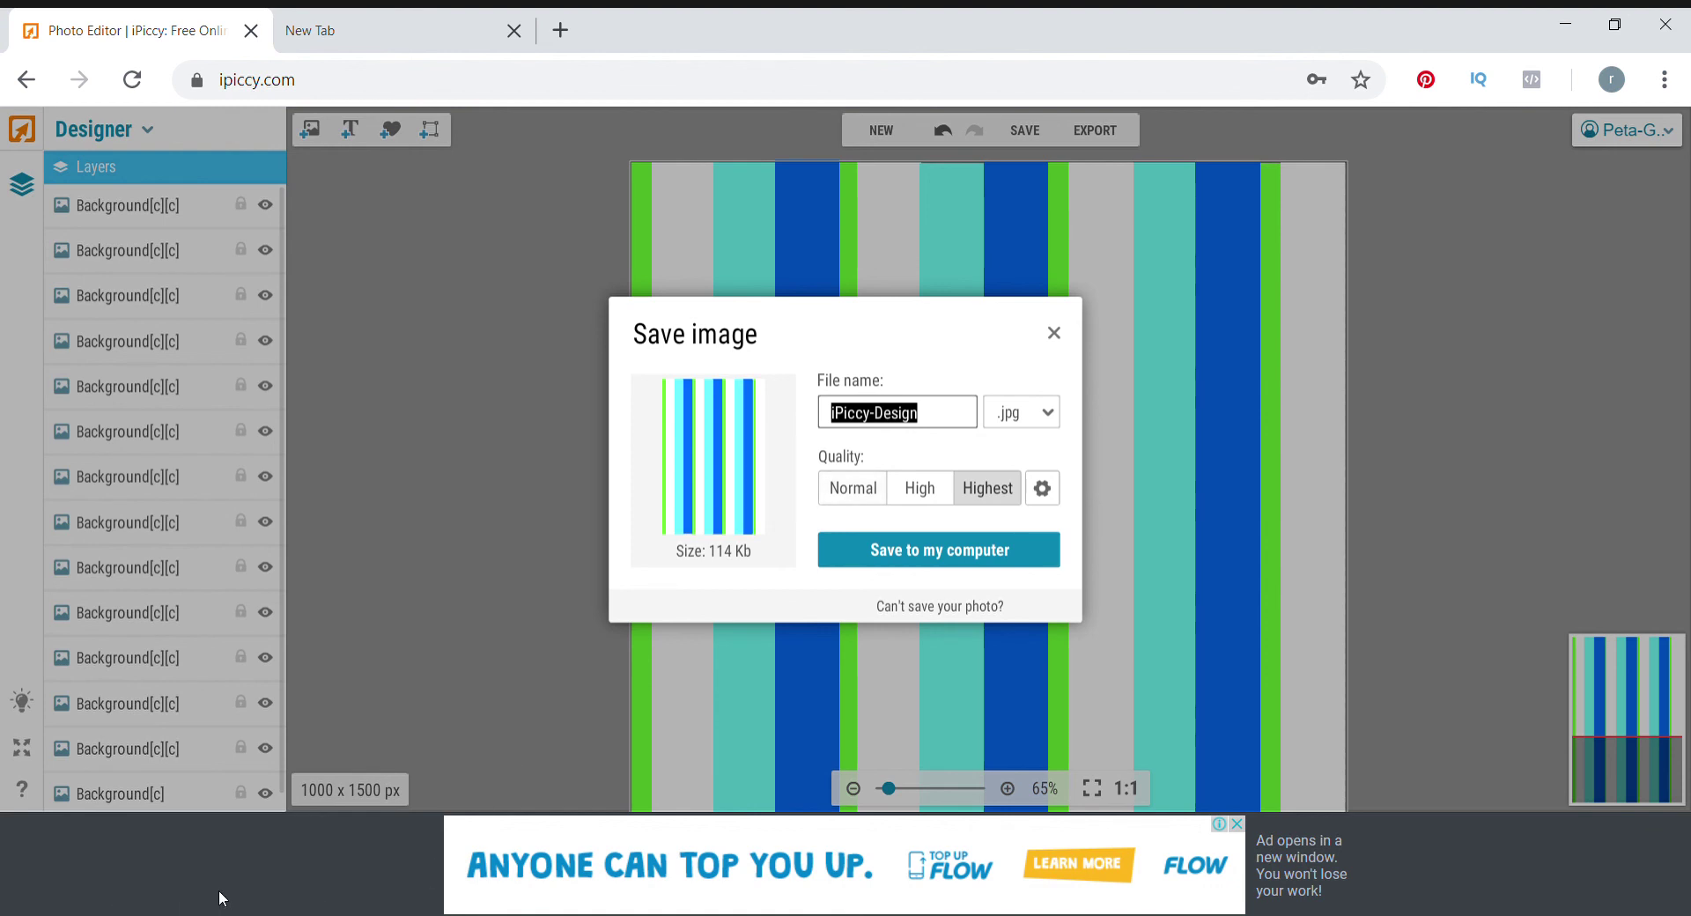
pyautogui.write('Harl')
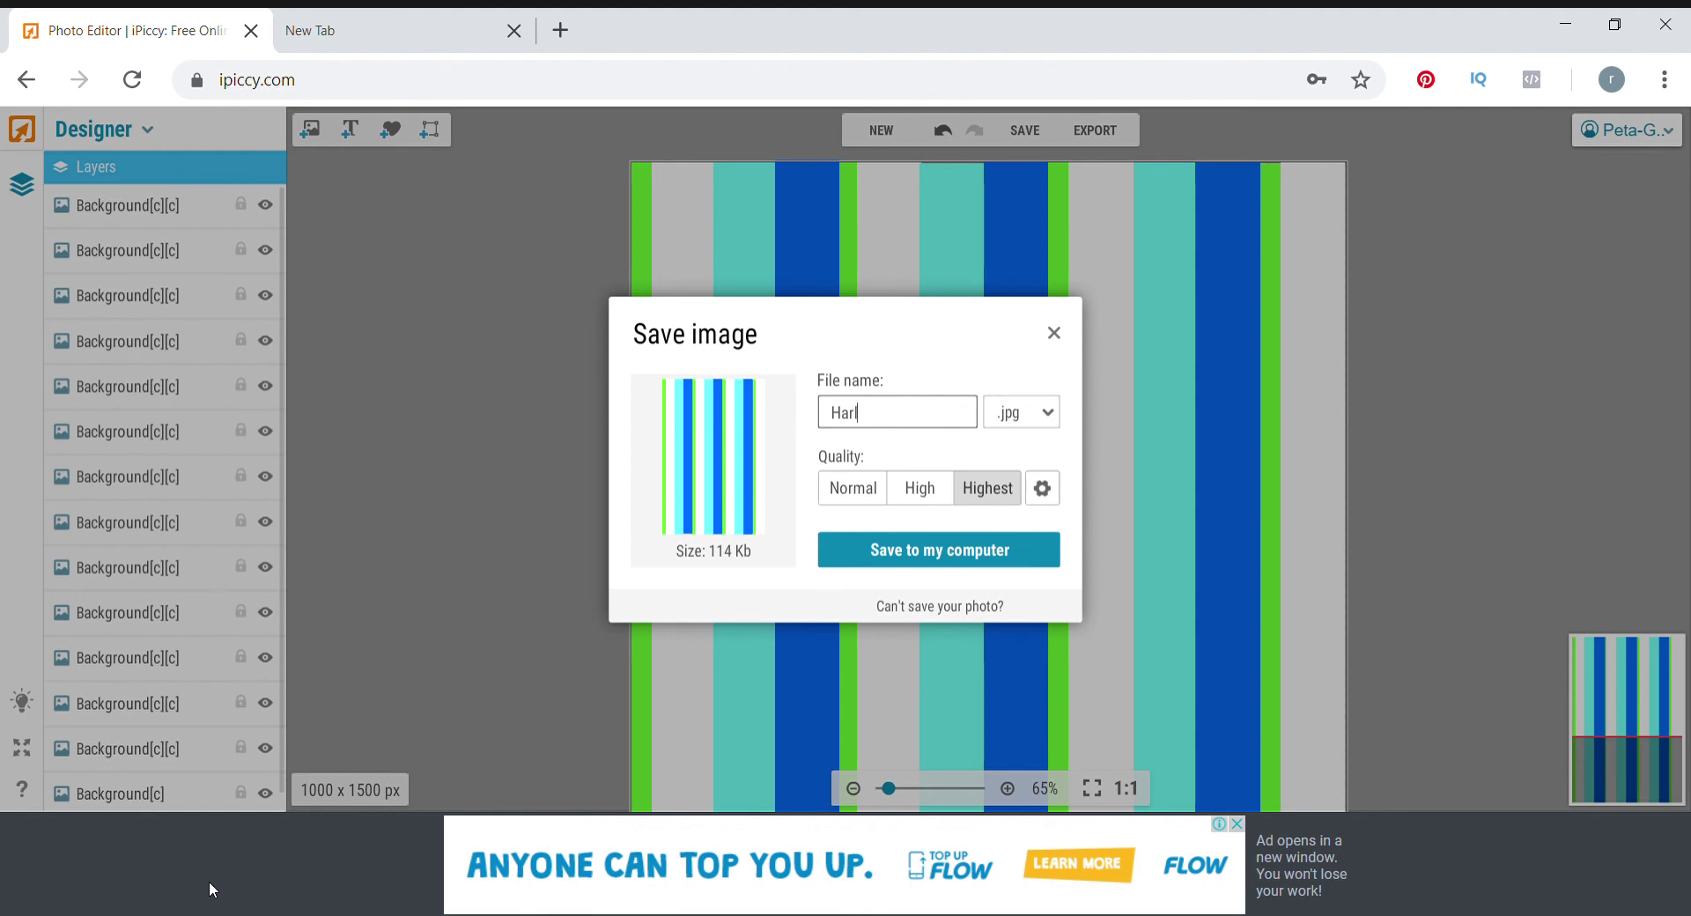
pyautogui.write('ey')
pyautogui.click(914, 558)
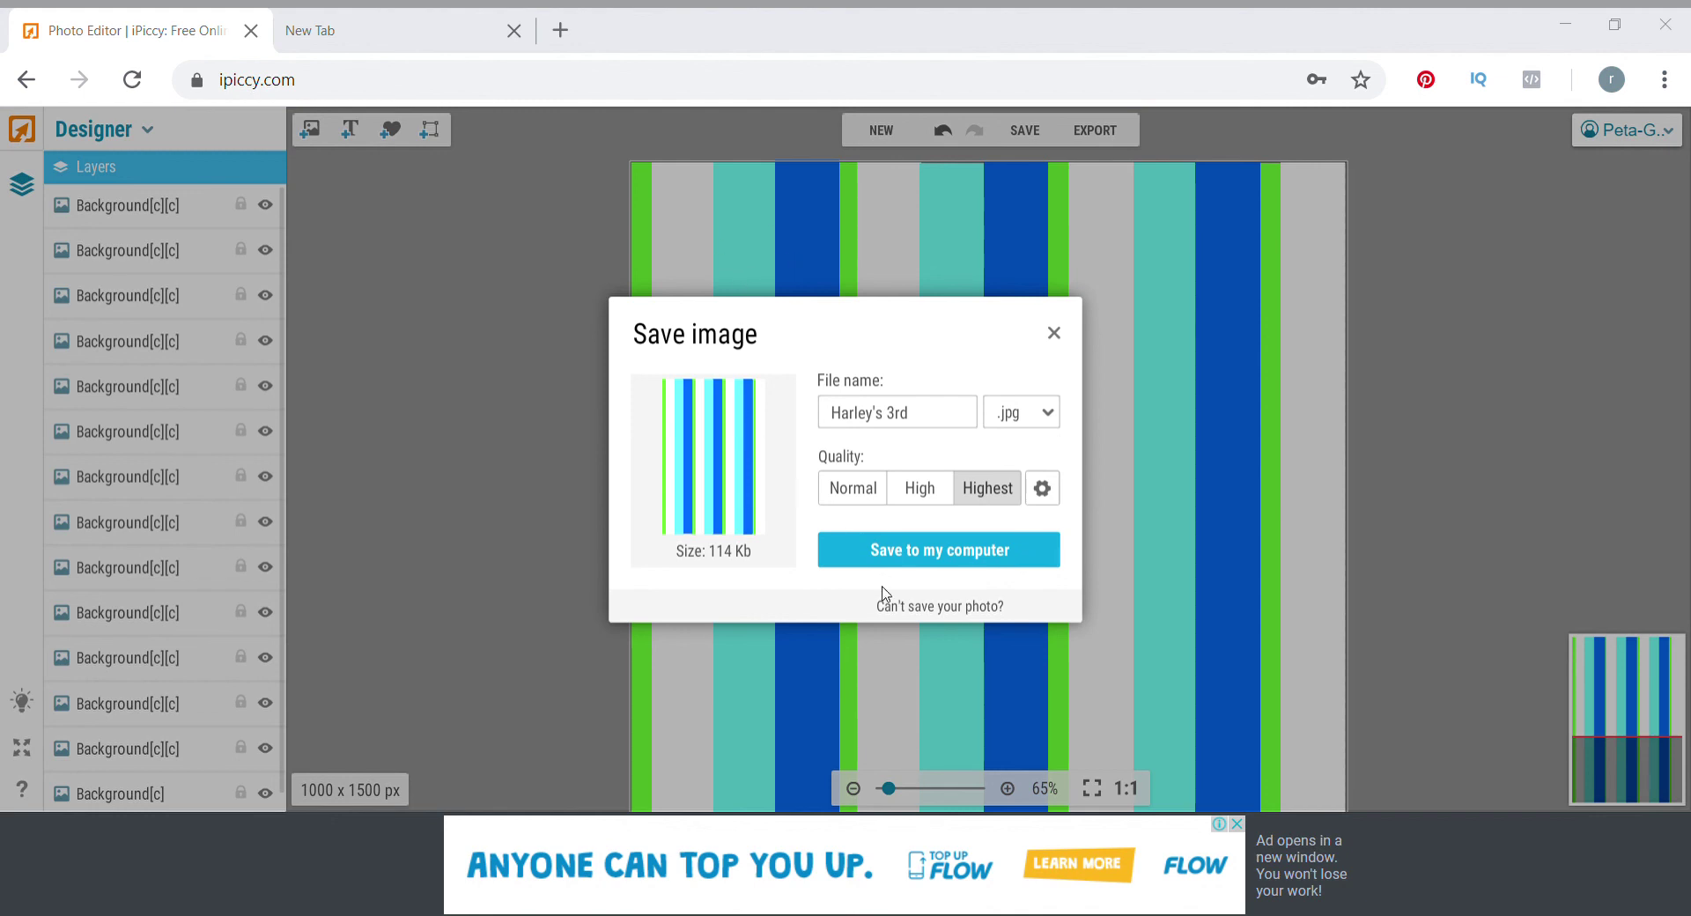
pyautogui.click(968, 553)
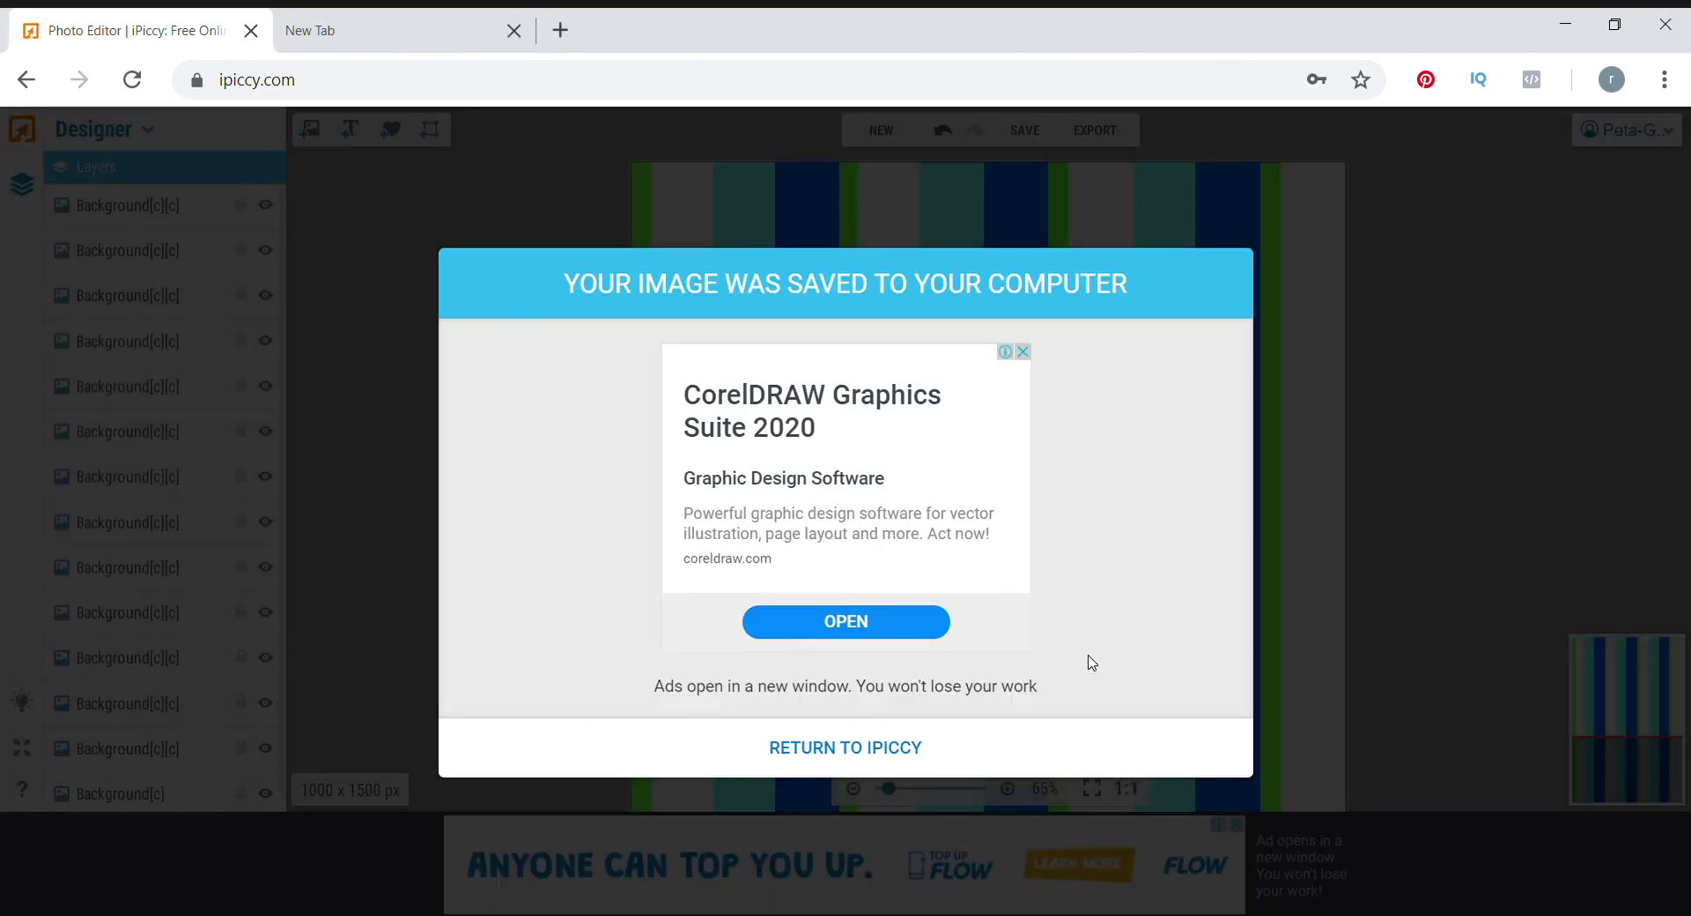